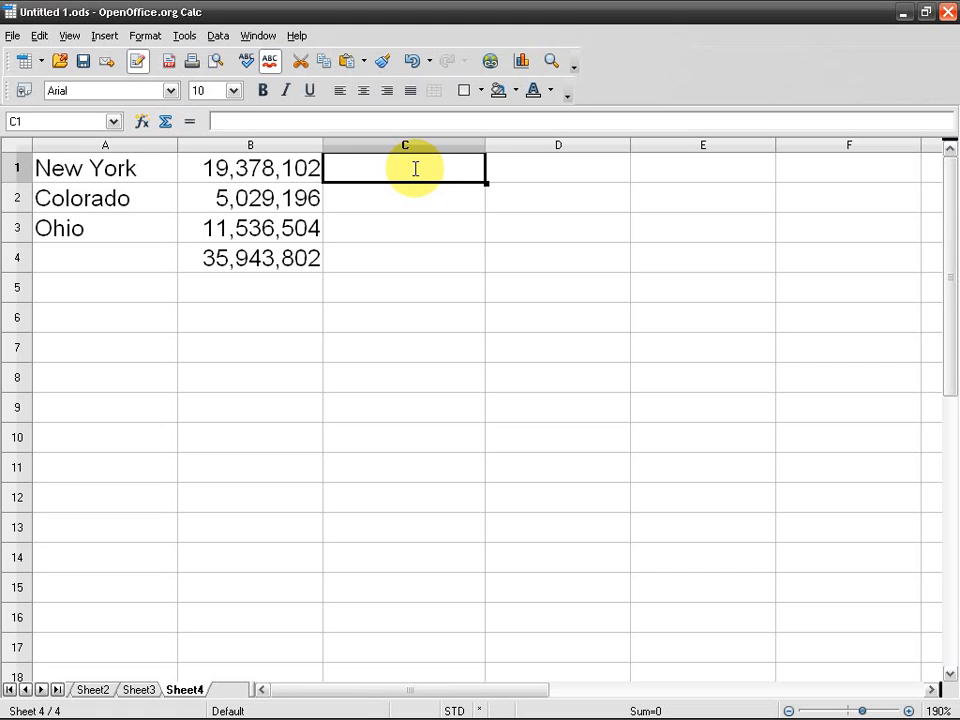
- Examine the state names and populations in A1:B3 and the total in B4
drag(242, 178, 133, 242)
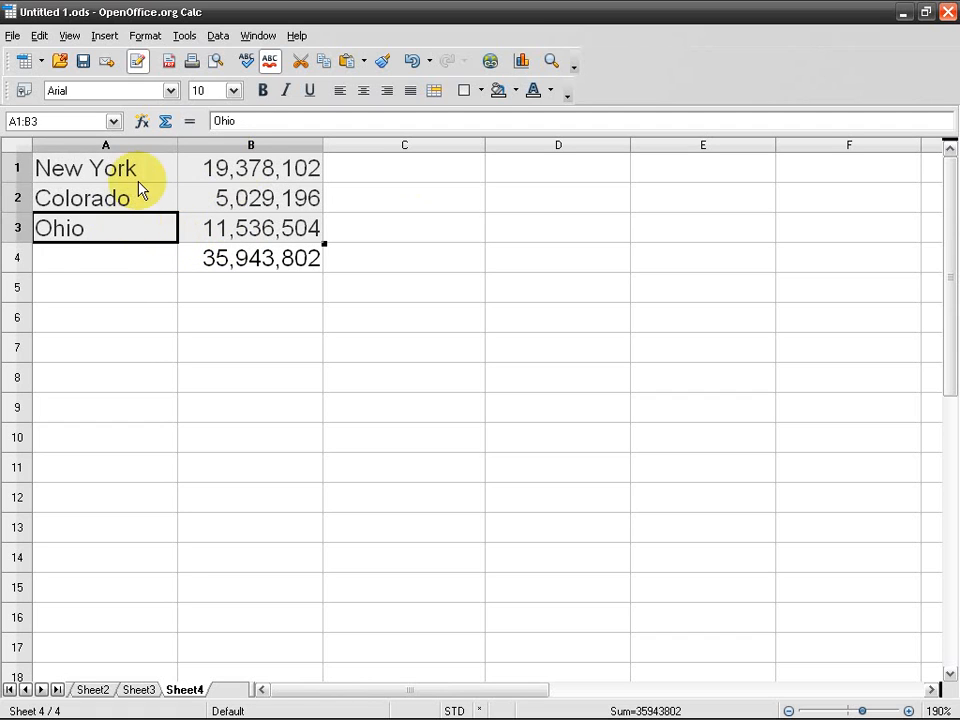
click(210, 240)
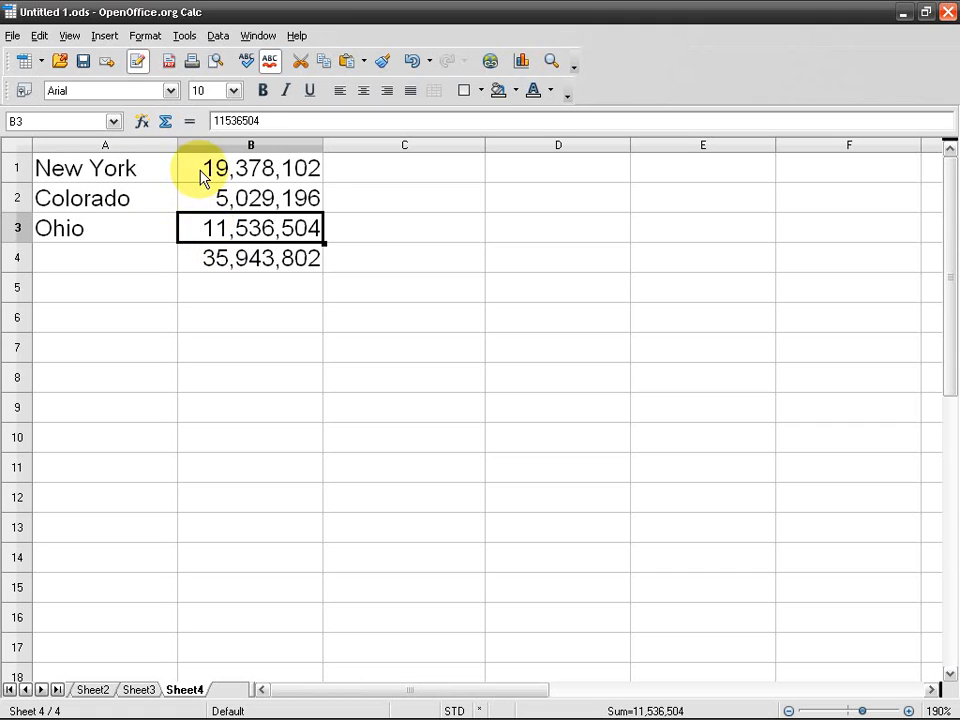
click(205, 170)
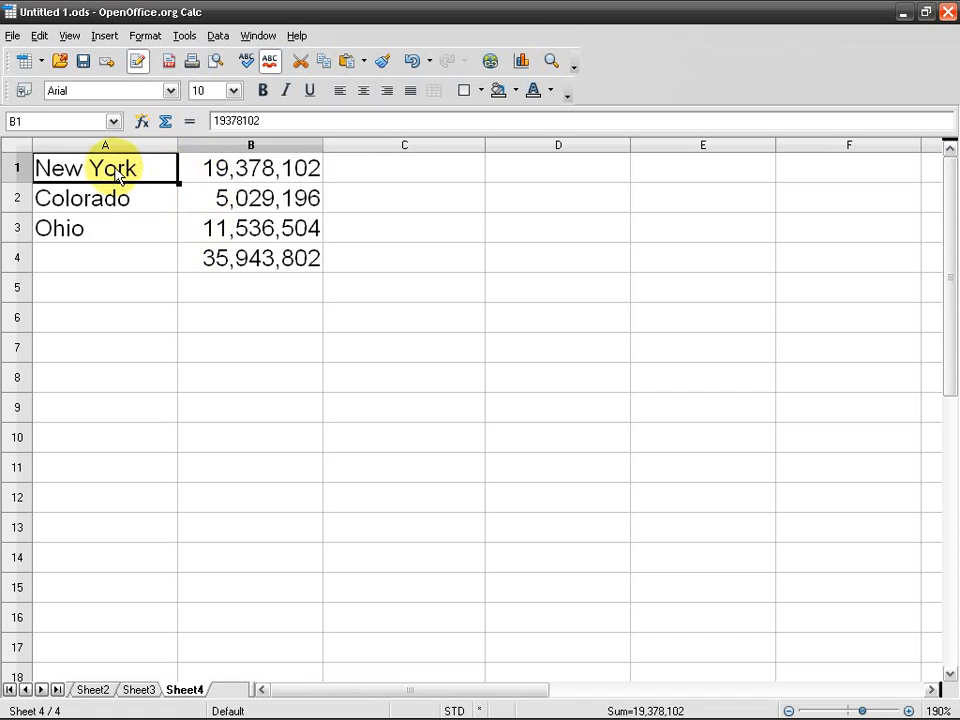
drag(99, 167, 220, 222)
click(220, 264)
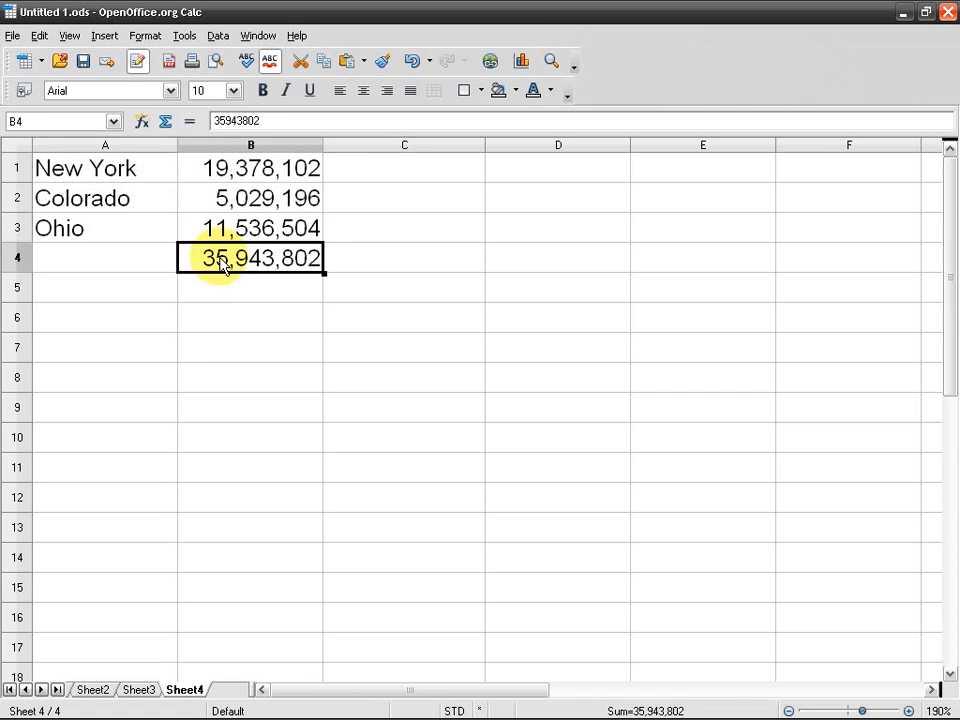
- Enter the formula =B1/B4*100 in C1 to calculate New York's percentage of the total population
click(388, 181)
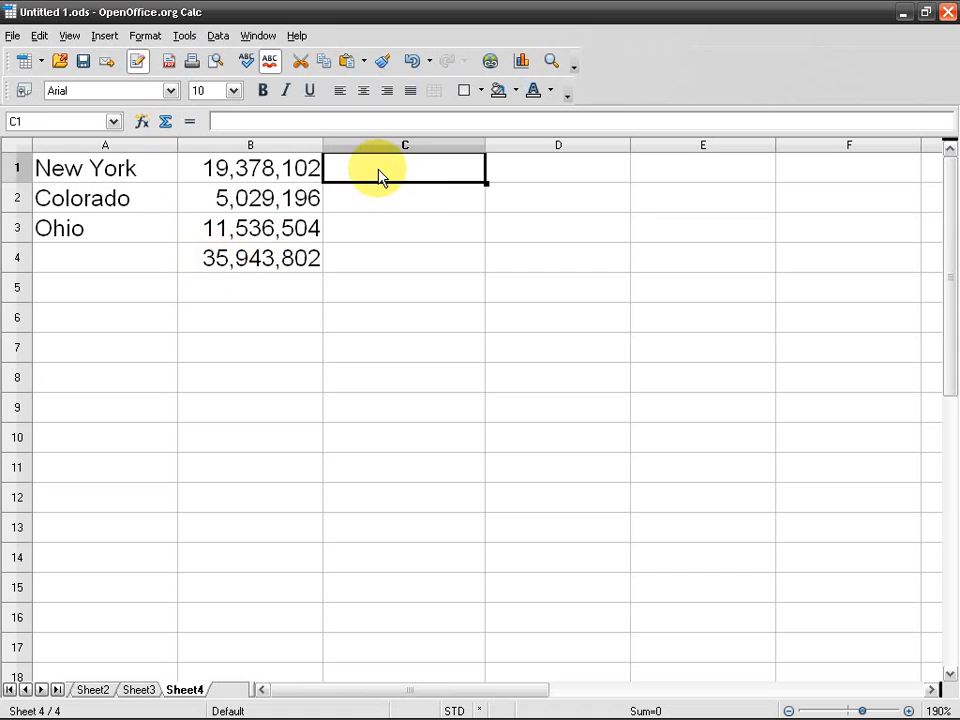
text(=)
key(Left)
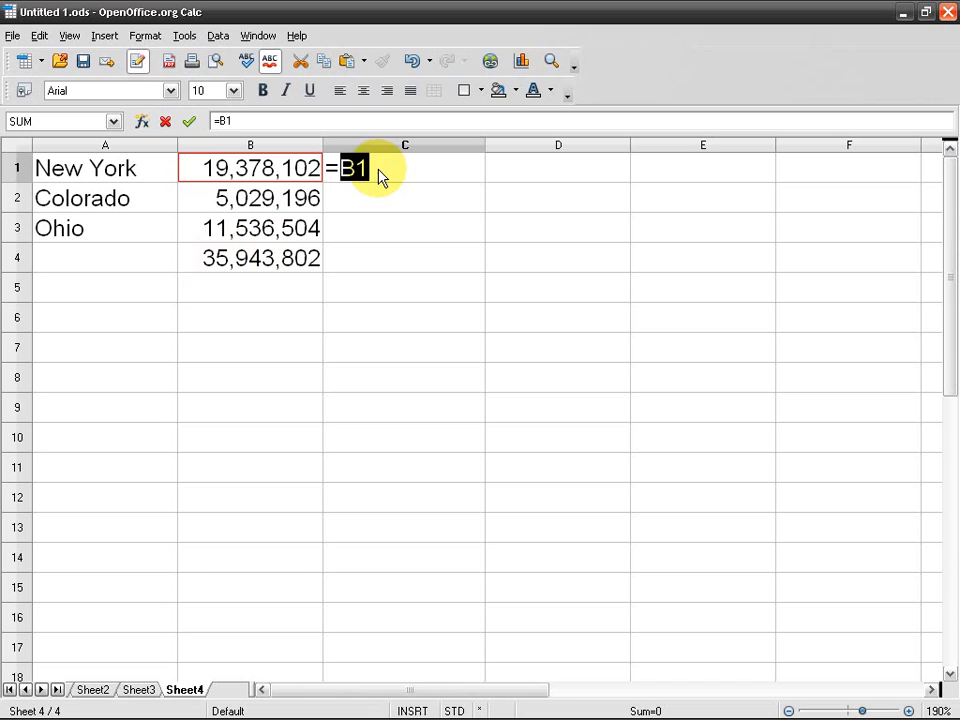
text(/)
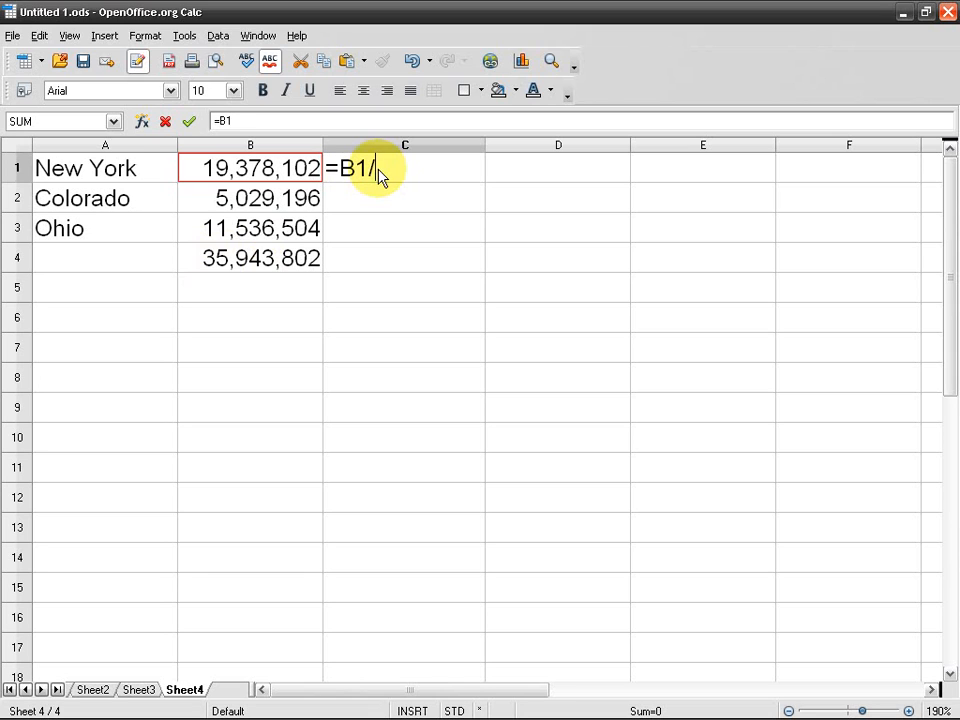
key(Left)
key(Down)
key(Down)
key(Down)
text(*)
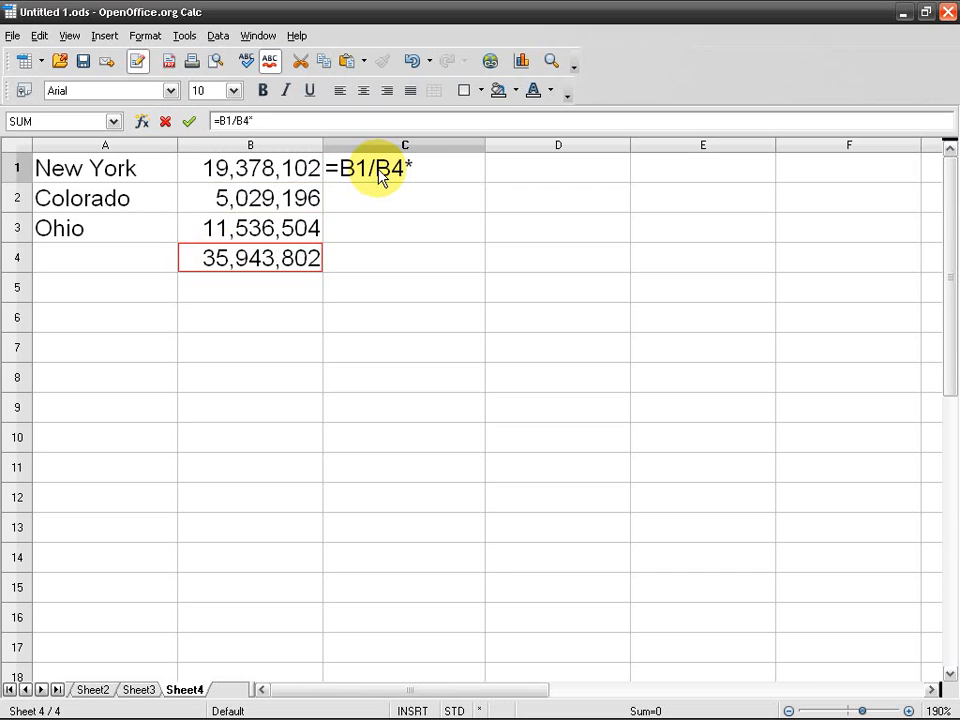
text(100)
key(Return)
- Fill the percentage formula from C1 down to C3 for Colorado and Ohio
click(378, 170)
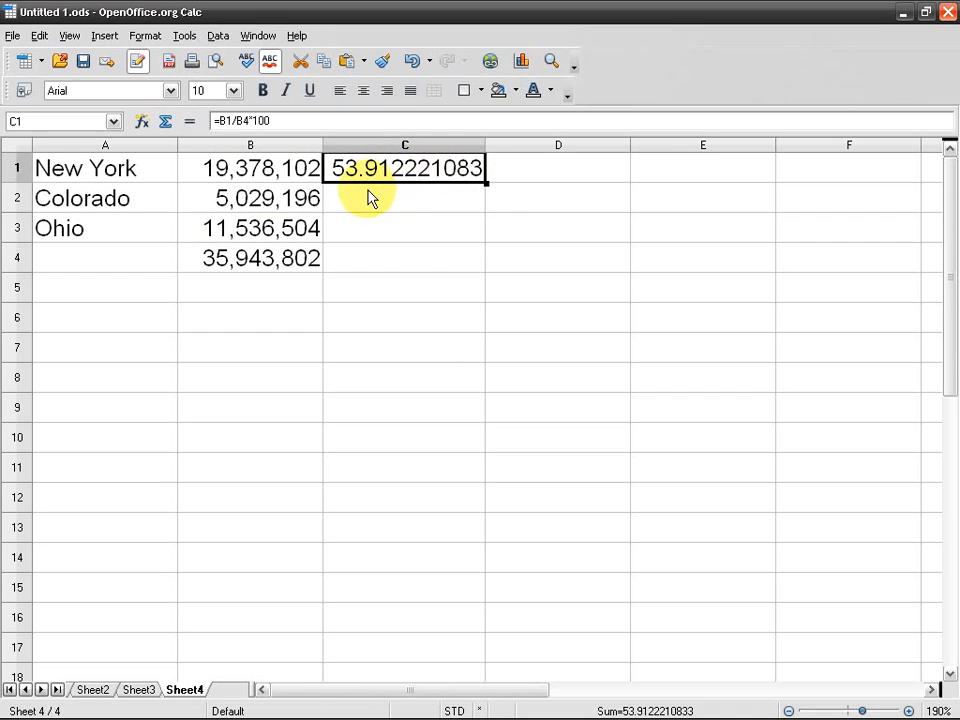
click(370, 198)
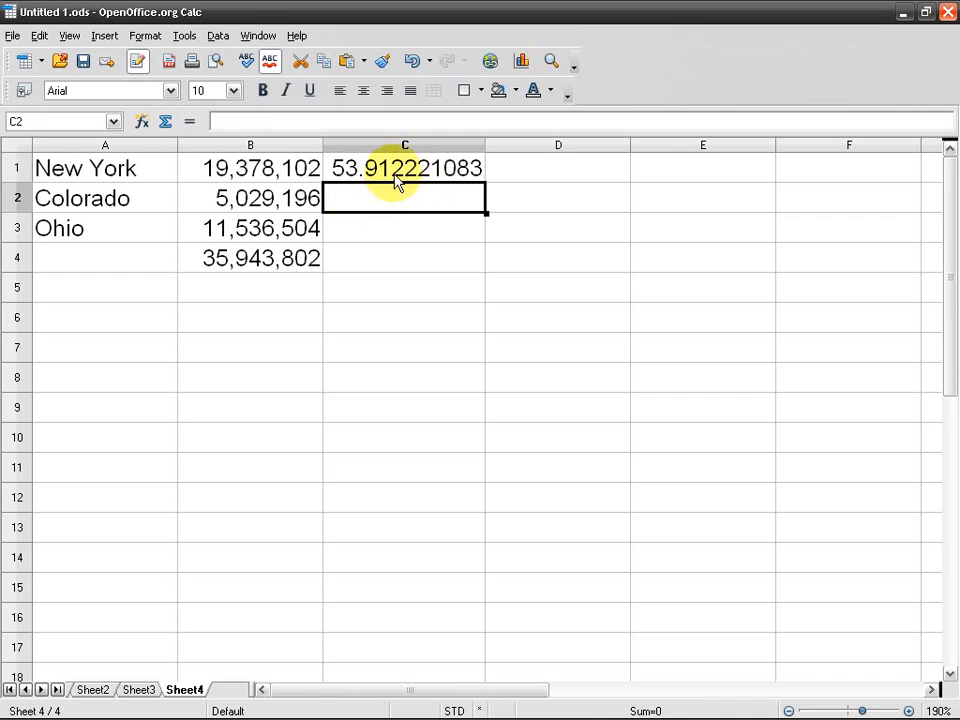
click(400, 177)
drag(486, 184, 487, 242)
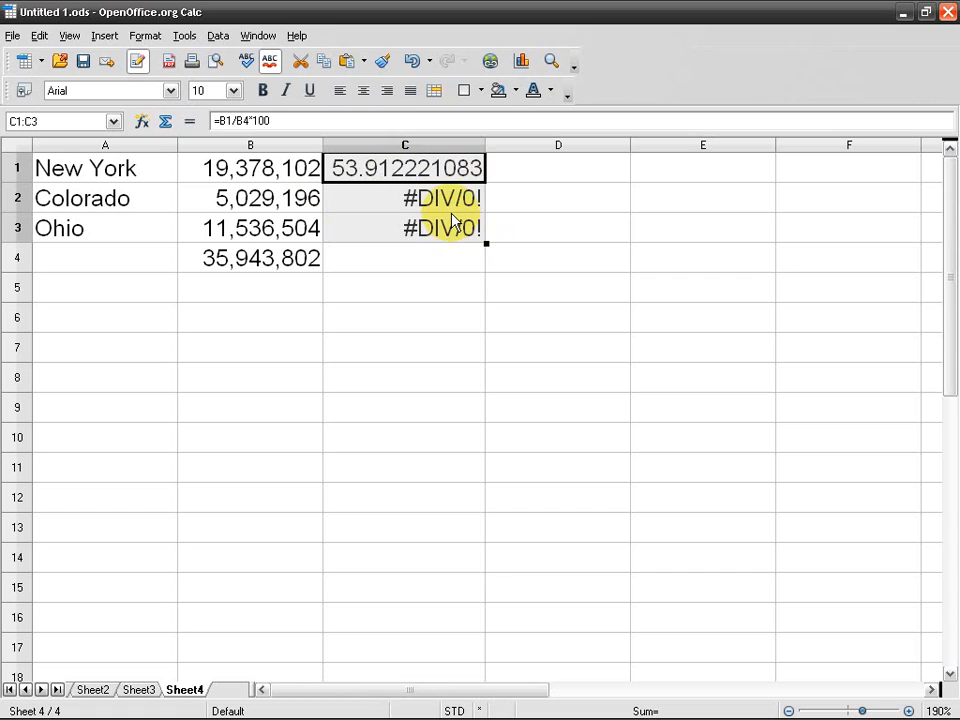
- Switch the sheet to display formulas instead of results
key(ctrl+grave)
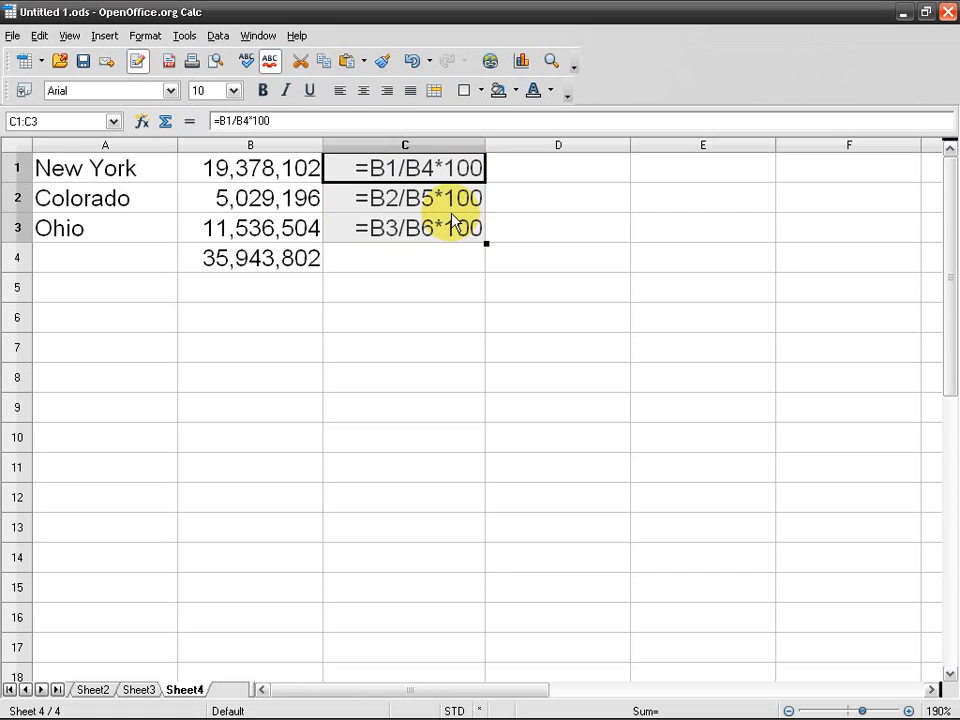
key(ctrl+grave)
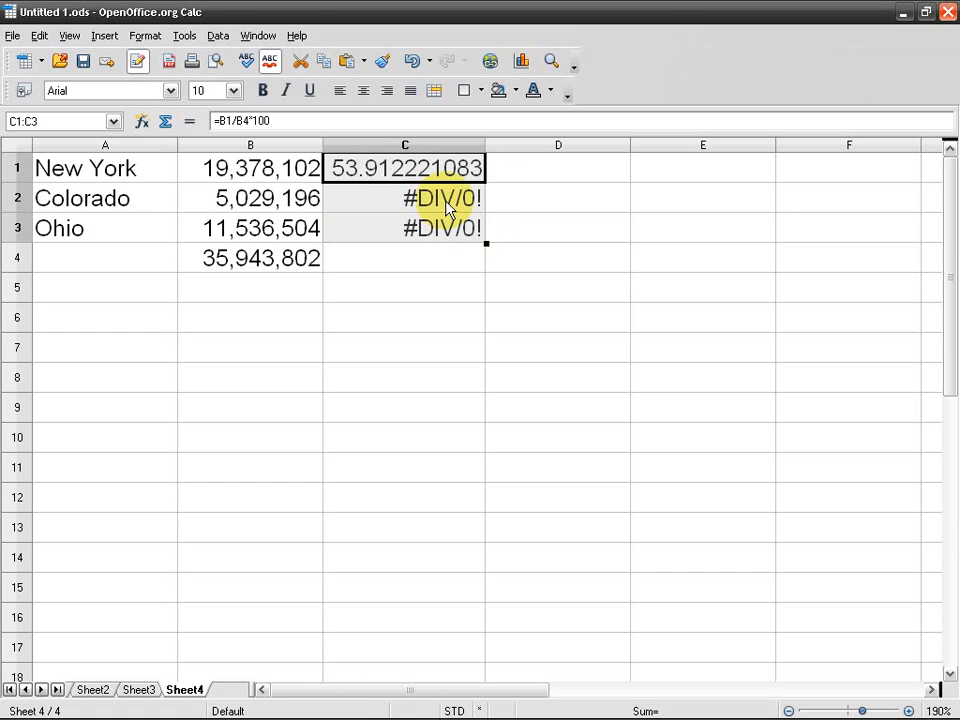
key(ctrl+grave)
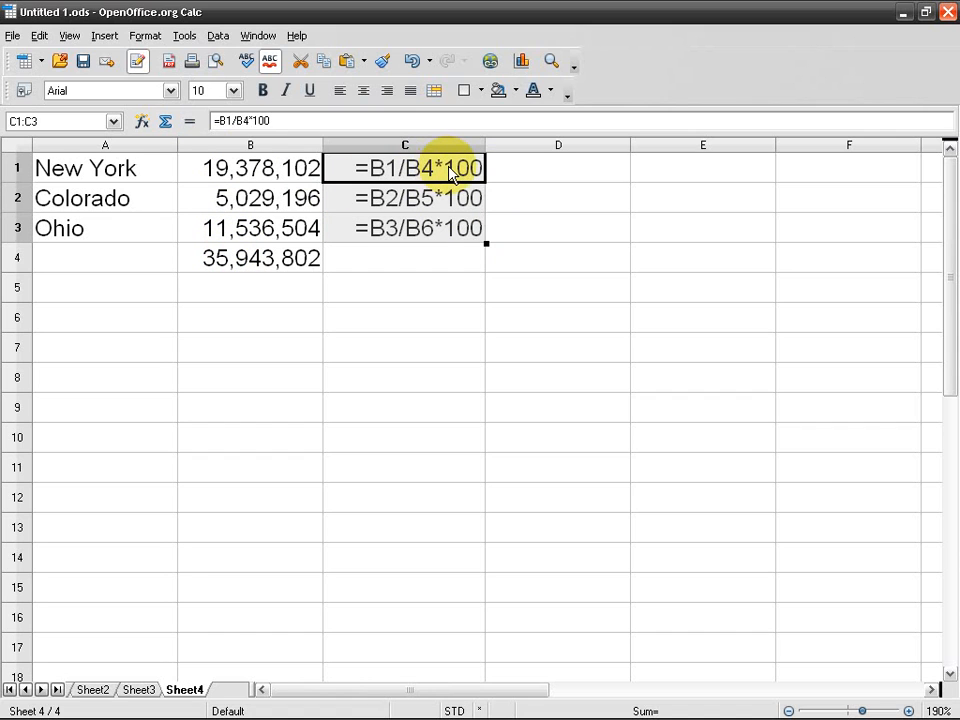
- Trace which cells the formulas in C1, C2 and C3 refer to, leaving each formula unedited
double_click(420, 197)
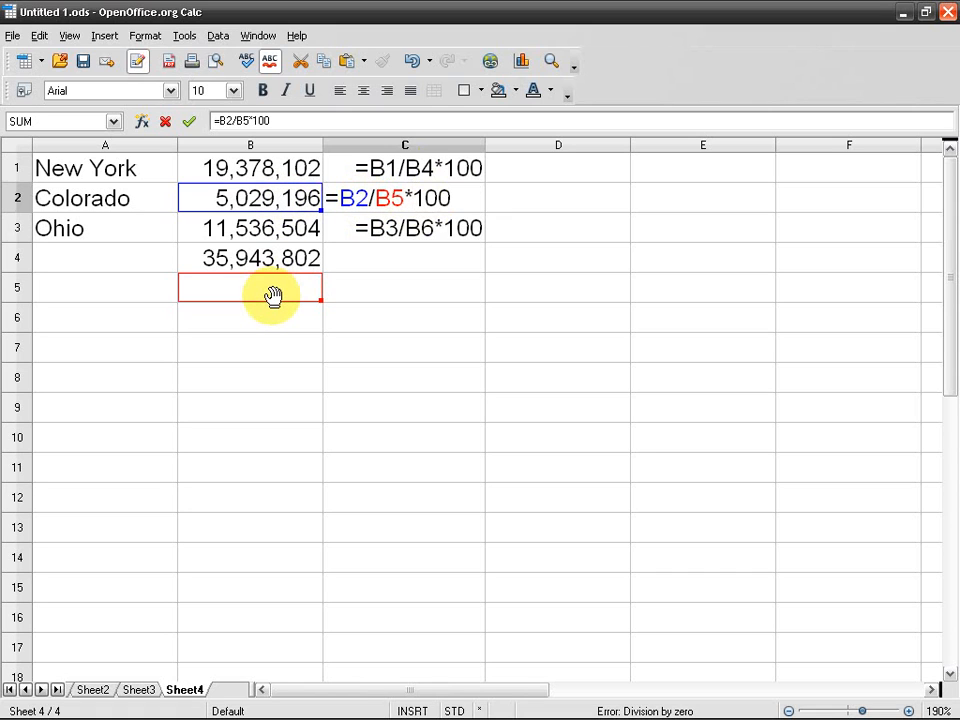
key(Return)
double_click(376, 232)
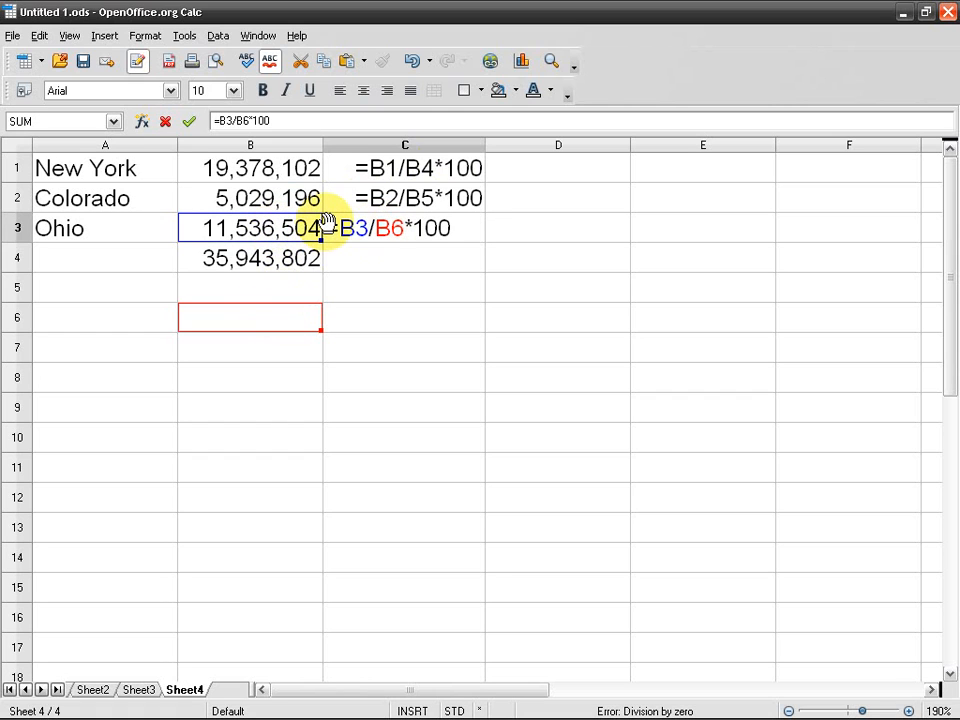
key(Return)
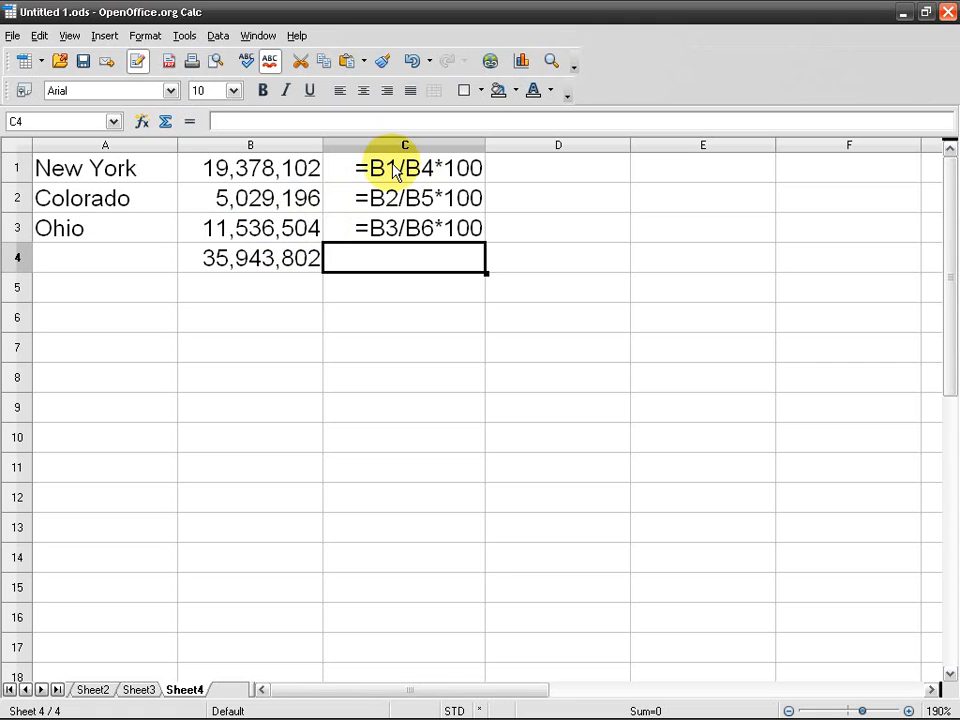
double_click(395, 170)
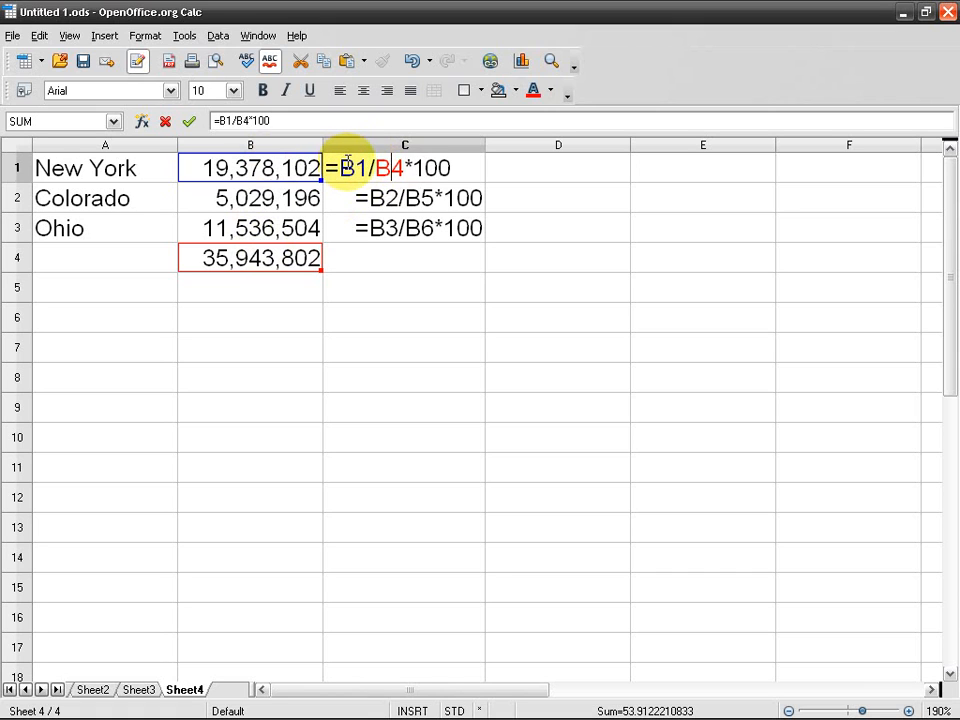
drag(341, 166, 402, 165)
click(367, 167)
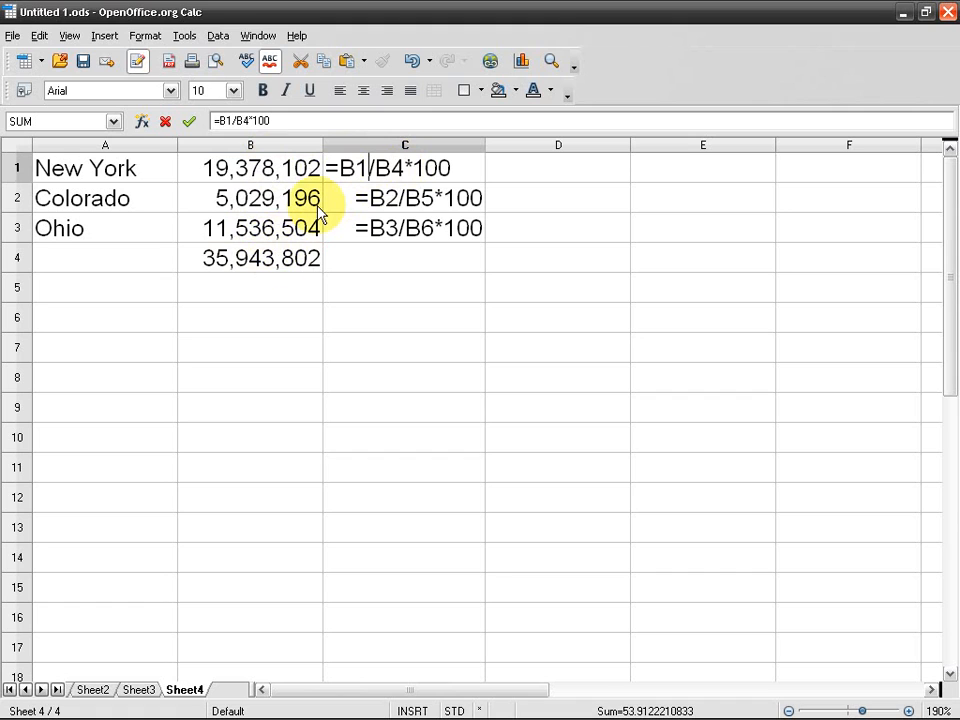
key(Return)
key(Up)
key(F2)
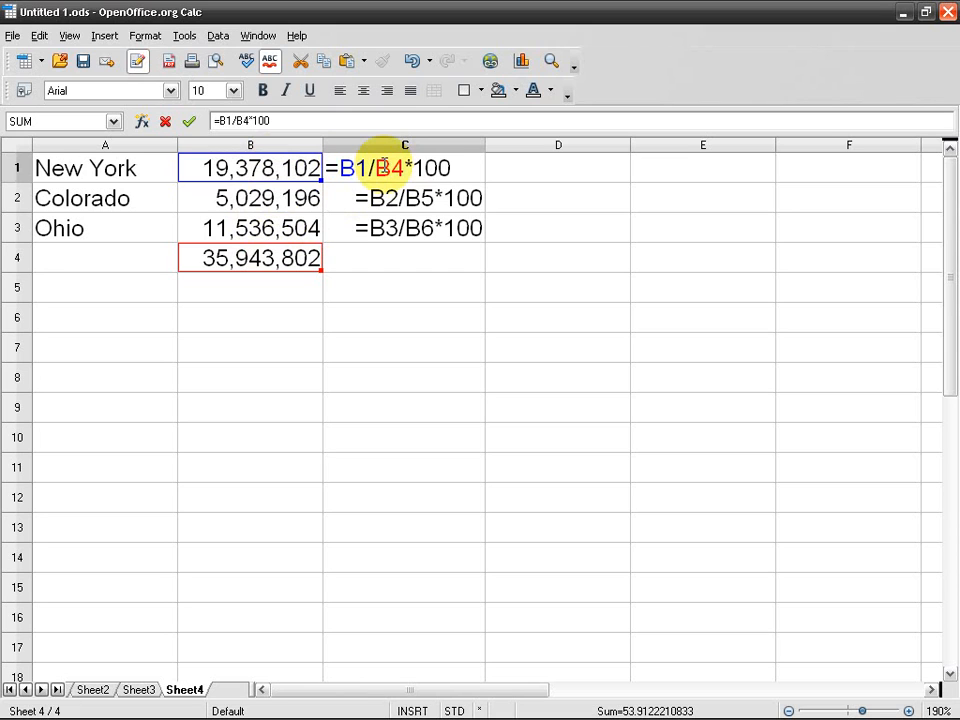
key(Return)
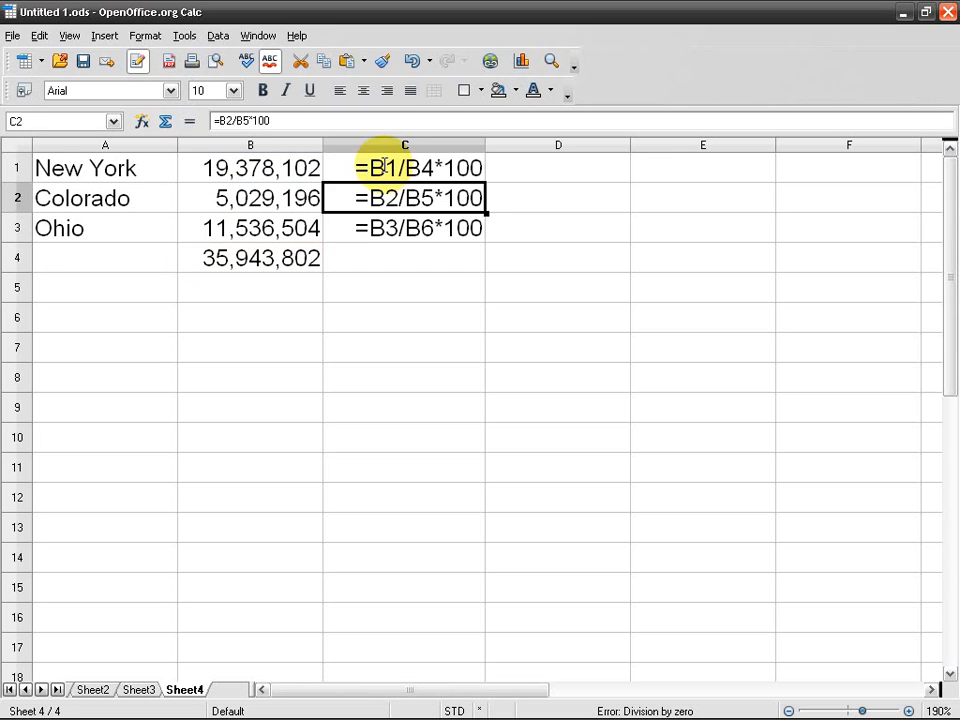
key(F2)
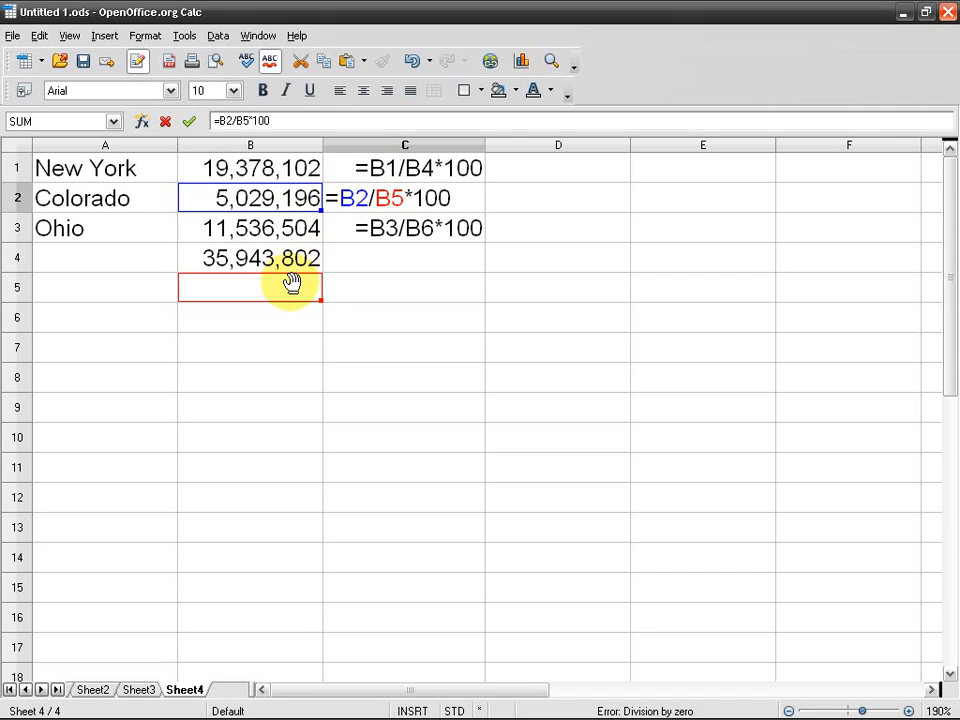
key(Return)
double_click(376, 231)
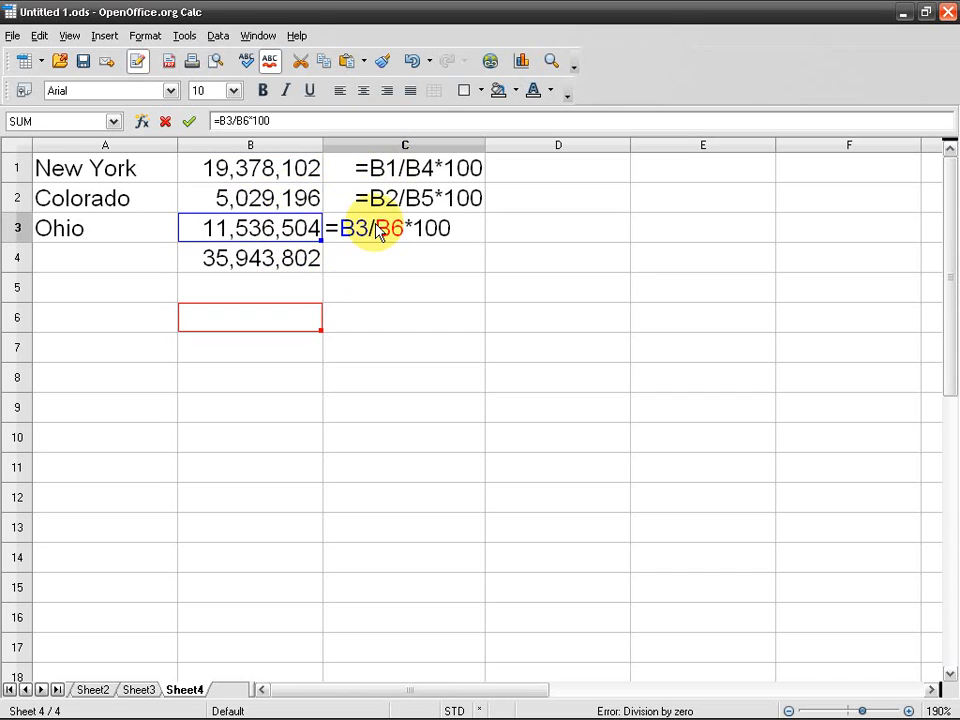
key(Return)
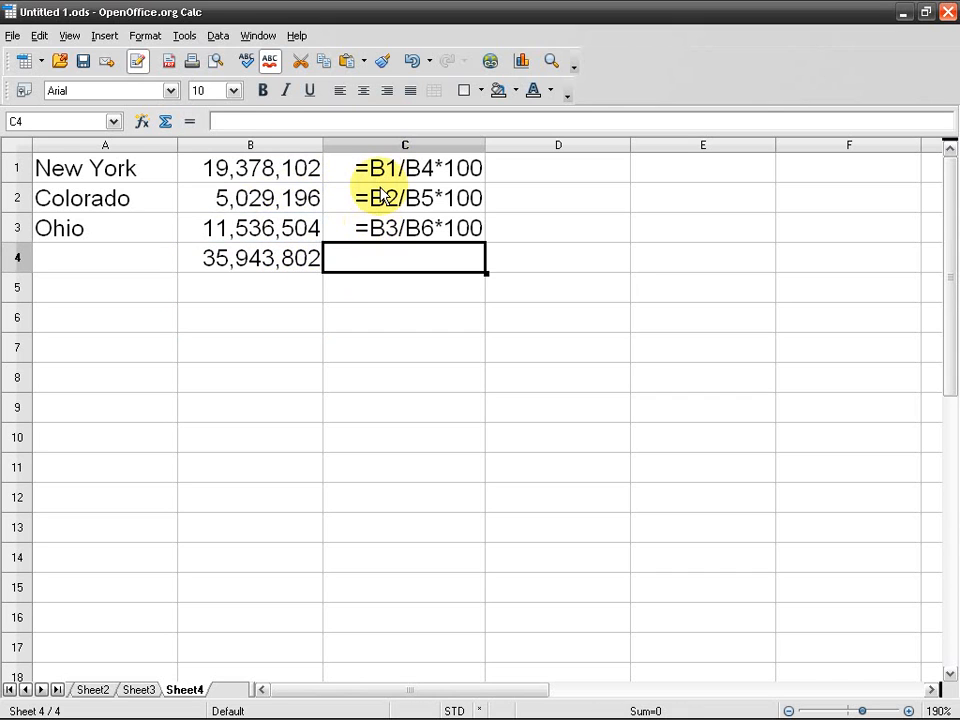
- Compare the formulas in C1:C3 and examine the B4 reference inside the C1 formula
click(380, 172)
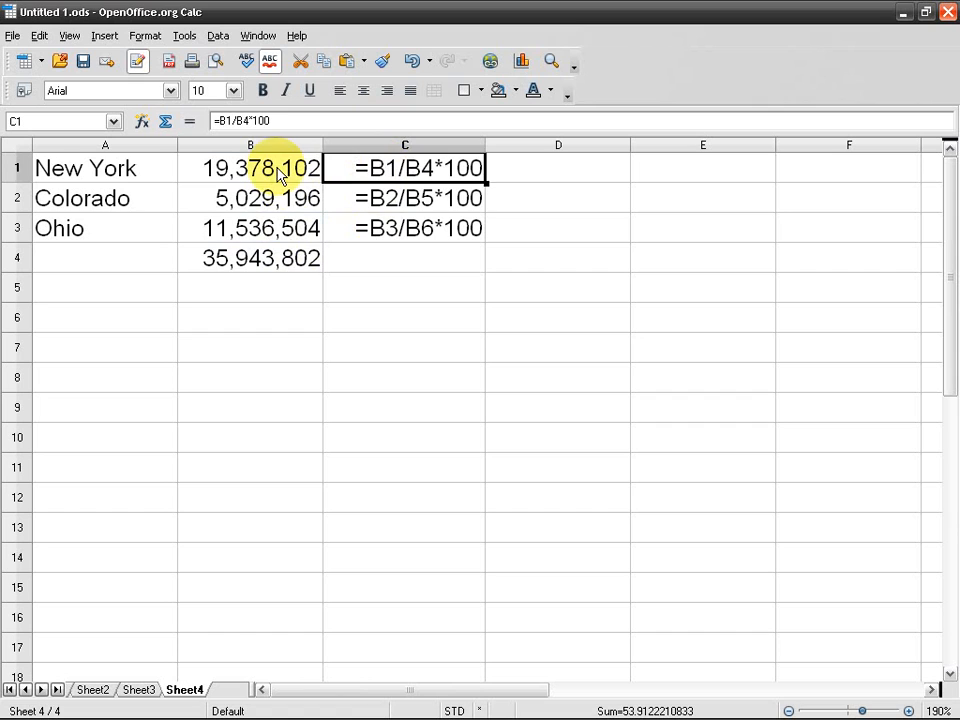
click(379, 201)
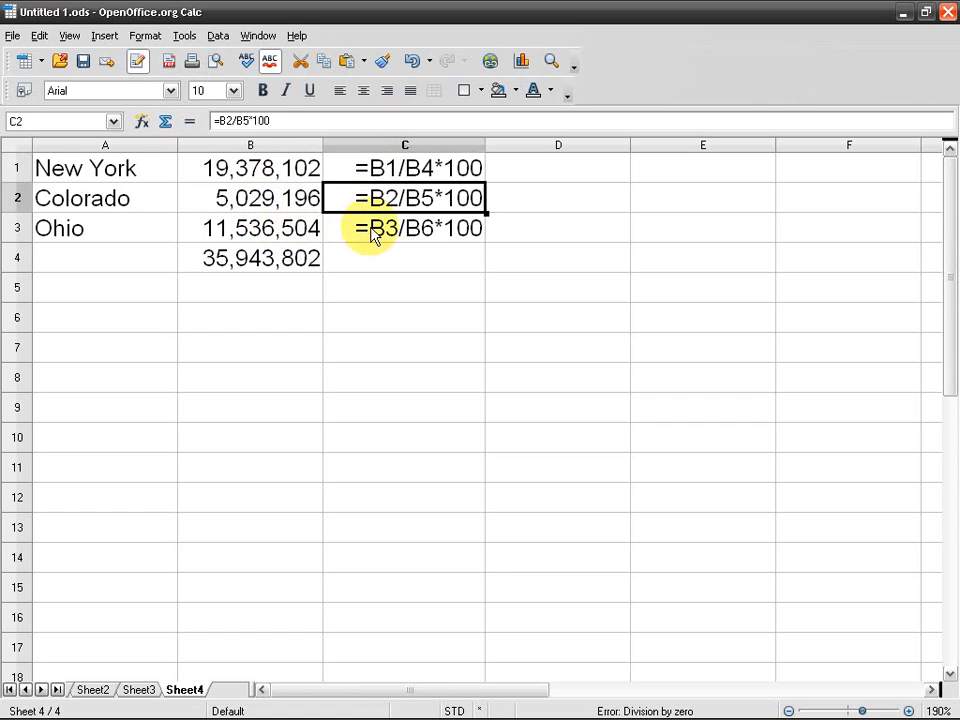
double_click(386, 232)
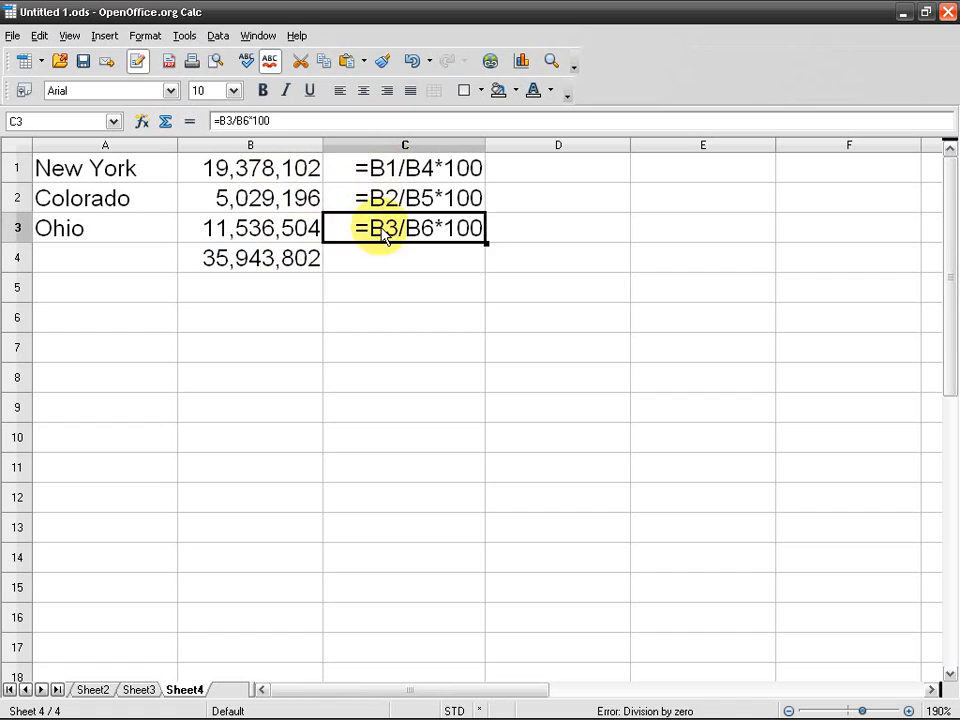
key(Return)
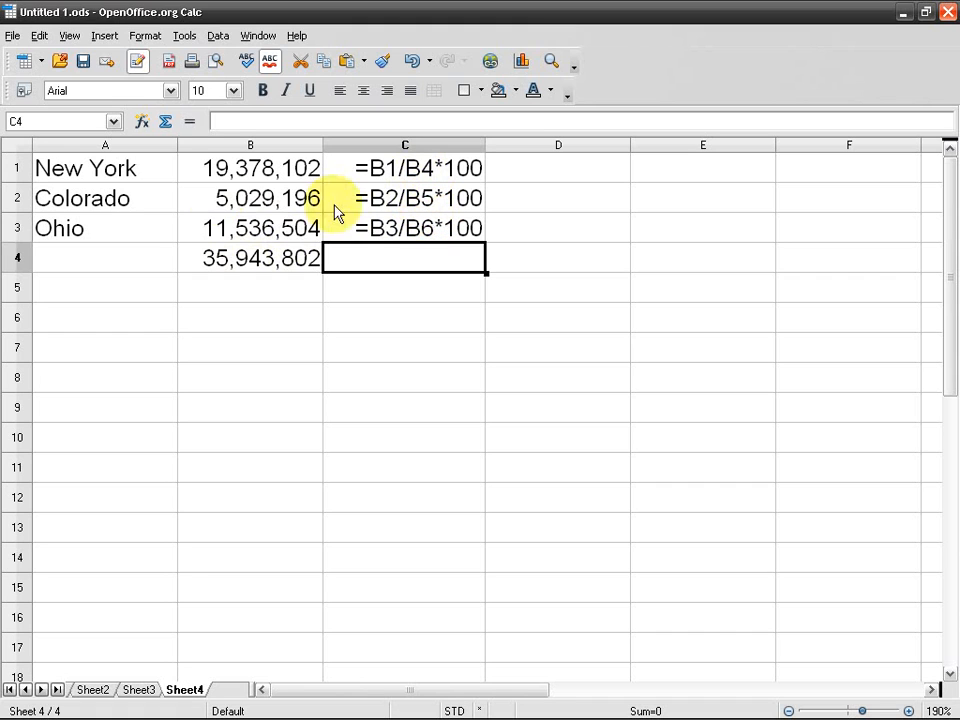
click(425, 203)
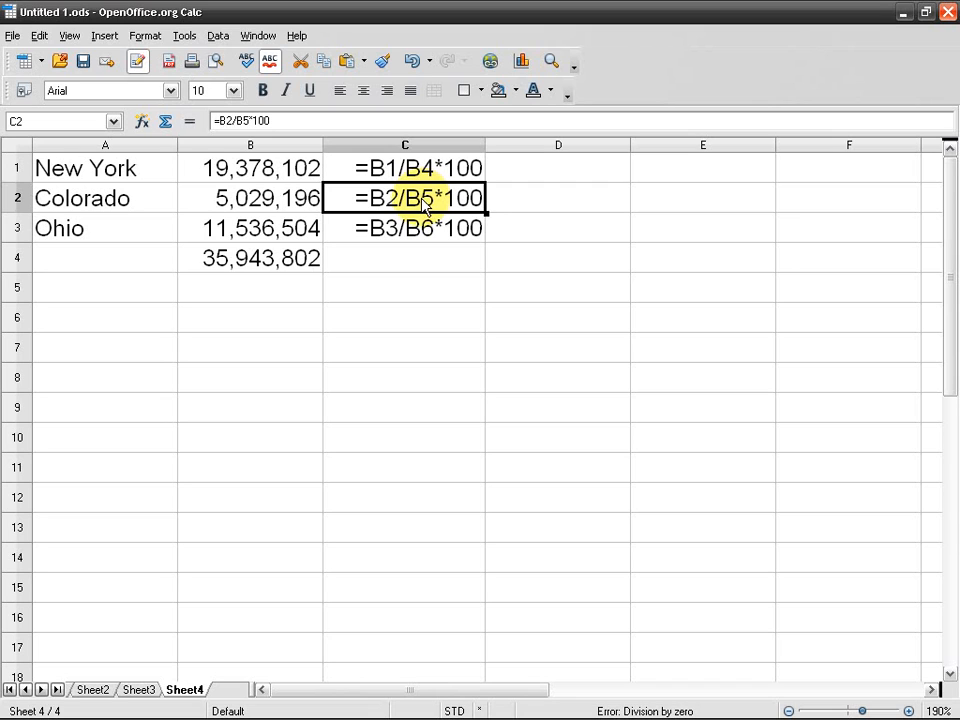
double_click(420, 165)
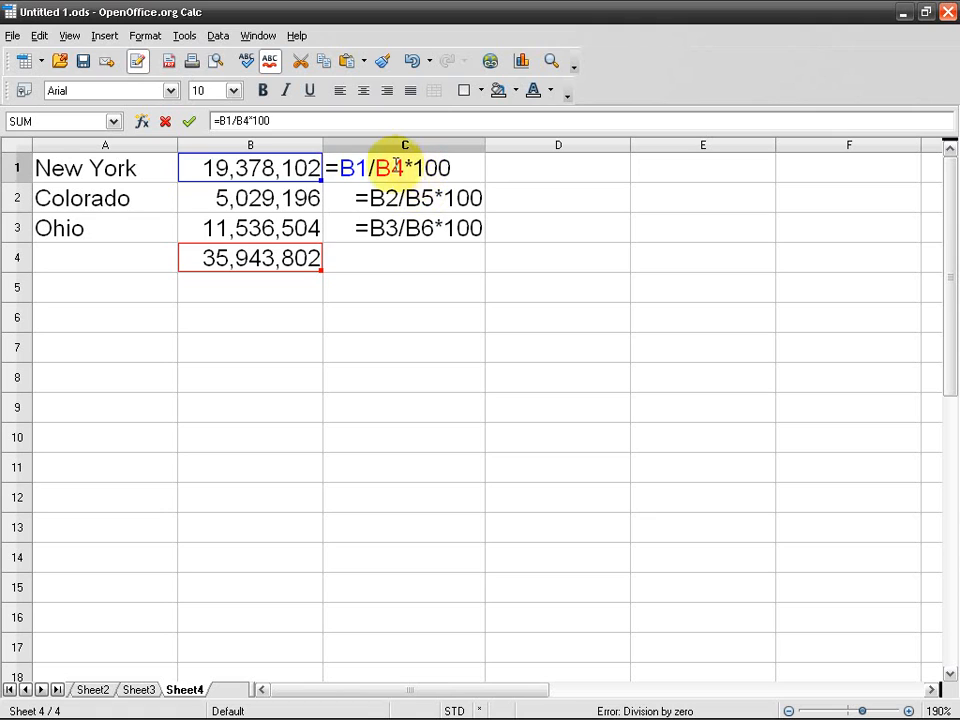
double_click(392, 167)
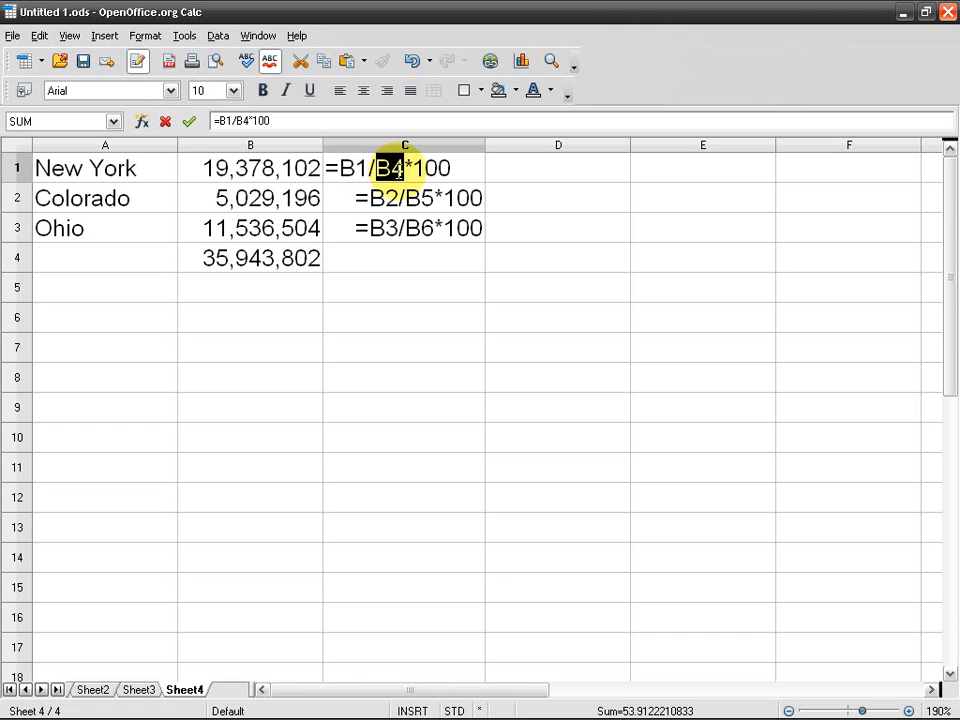
key(Return)
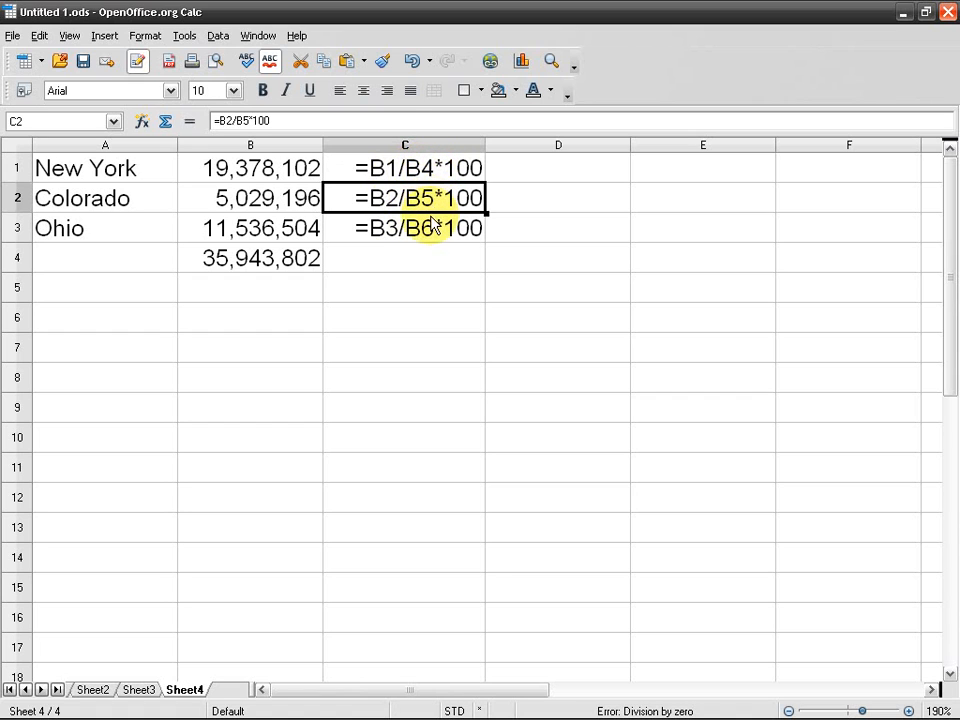
- Add a $ before the row number of the total's reference in C1 so the formula reads =B1/B$4*100
double_click(432, 177)
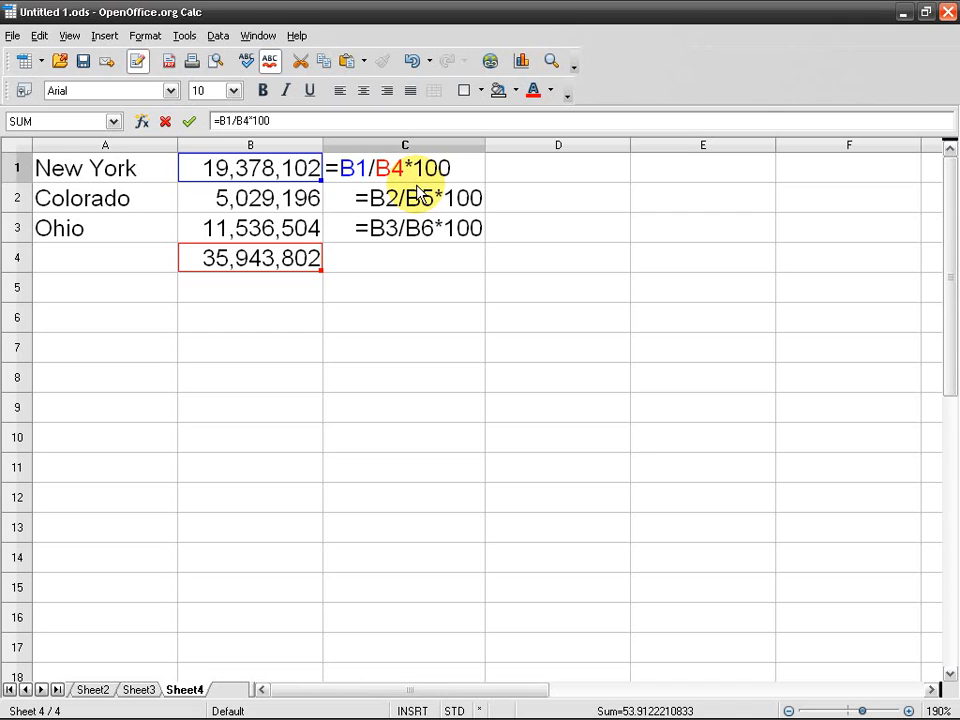
text($)
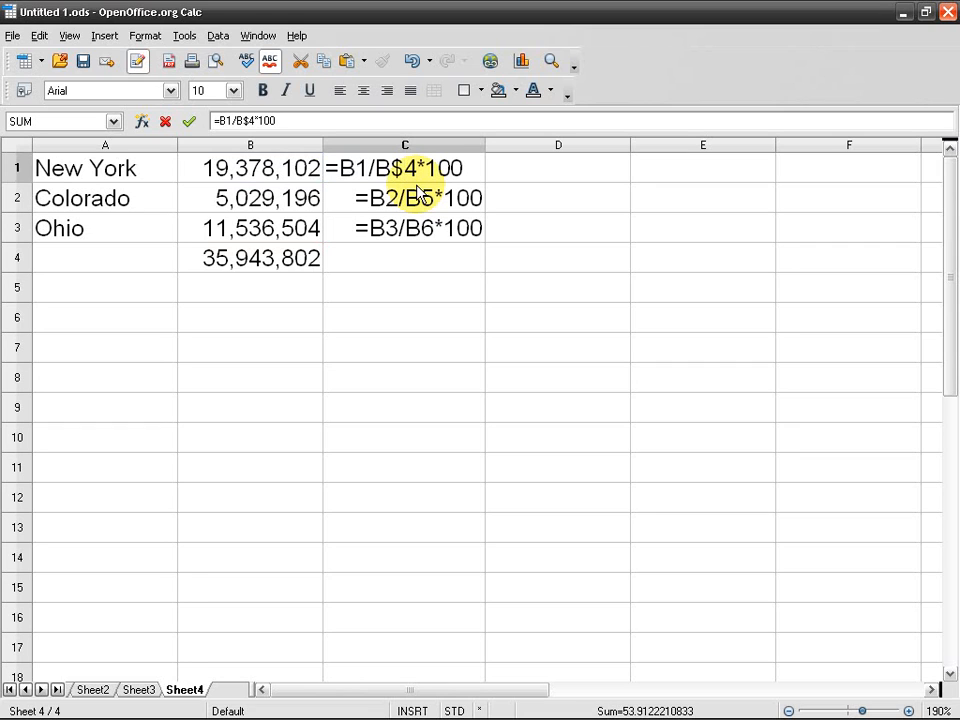
key(shift+Right)
key(Left)
key(shift+Left)
key(Delete)
key(Left)
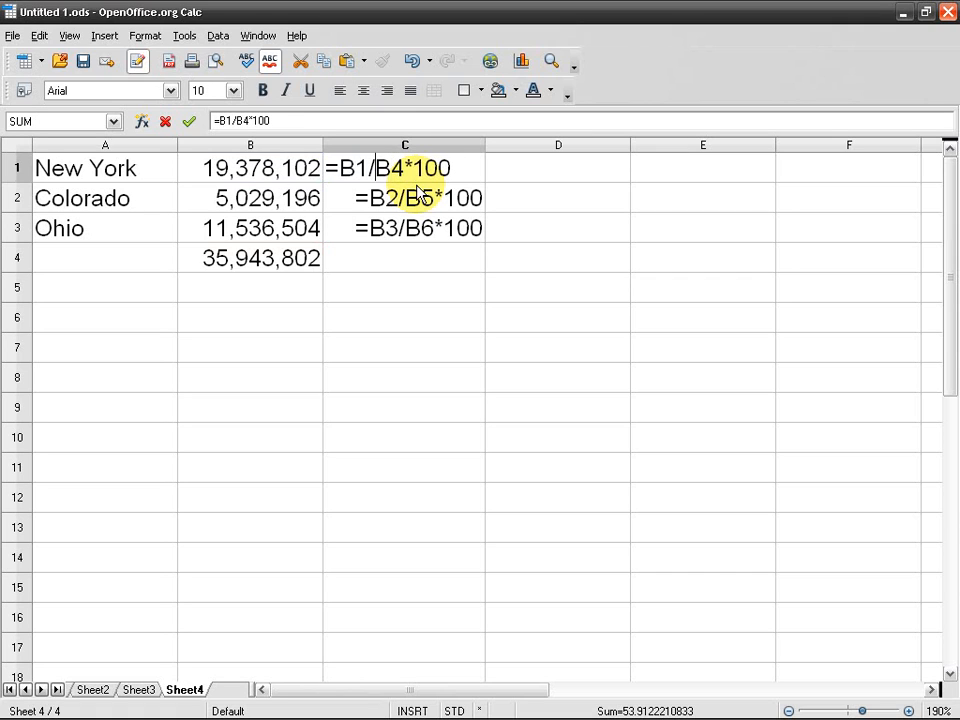
text($)
key(BackSpace)
text($)
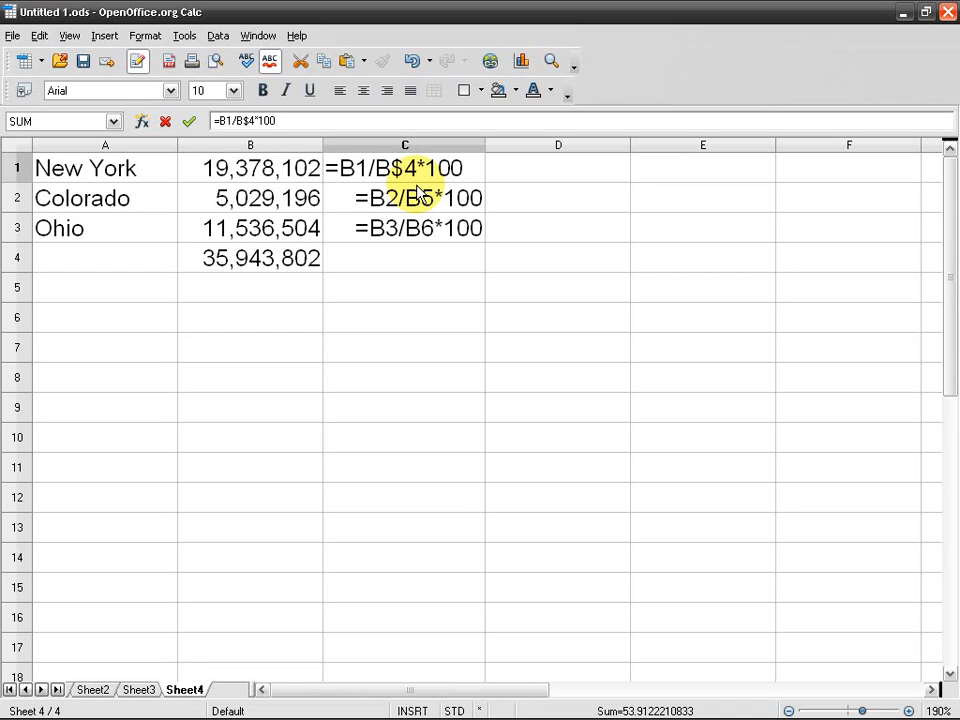
key(Return)
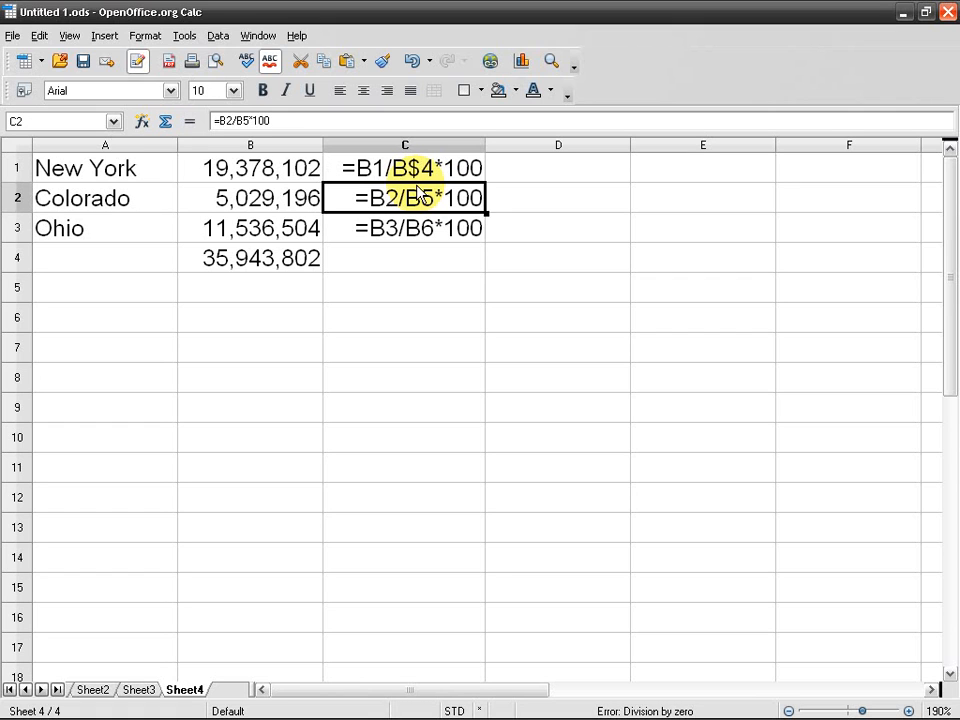
- Fill the formula from C1 down to C3 and trace which cells Colorado's formula in C2 refers to
click(426, 168)
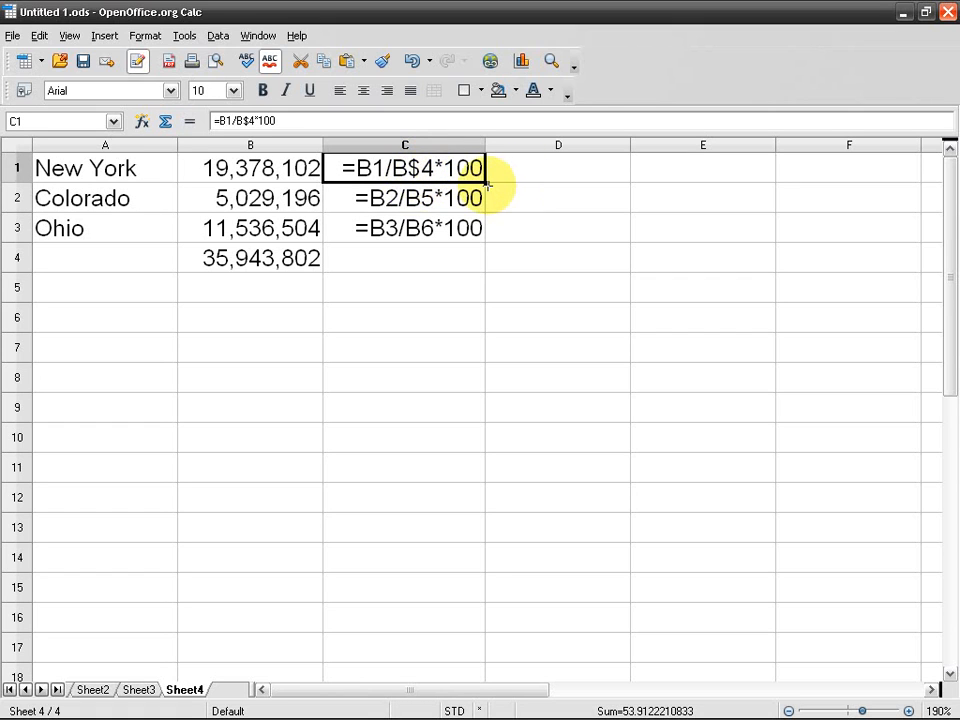
drag(486, 183, 488, 242)
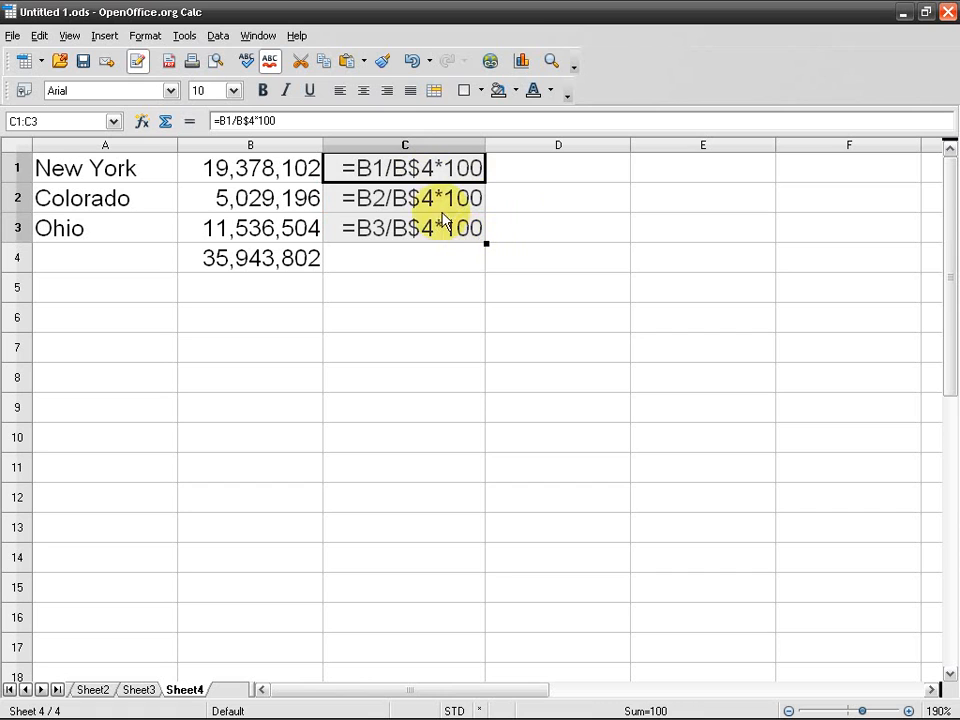
double_click(370, 198)
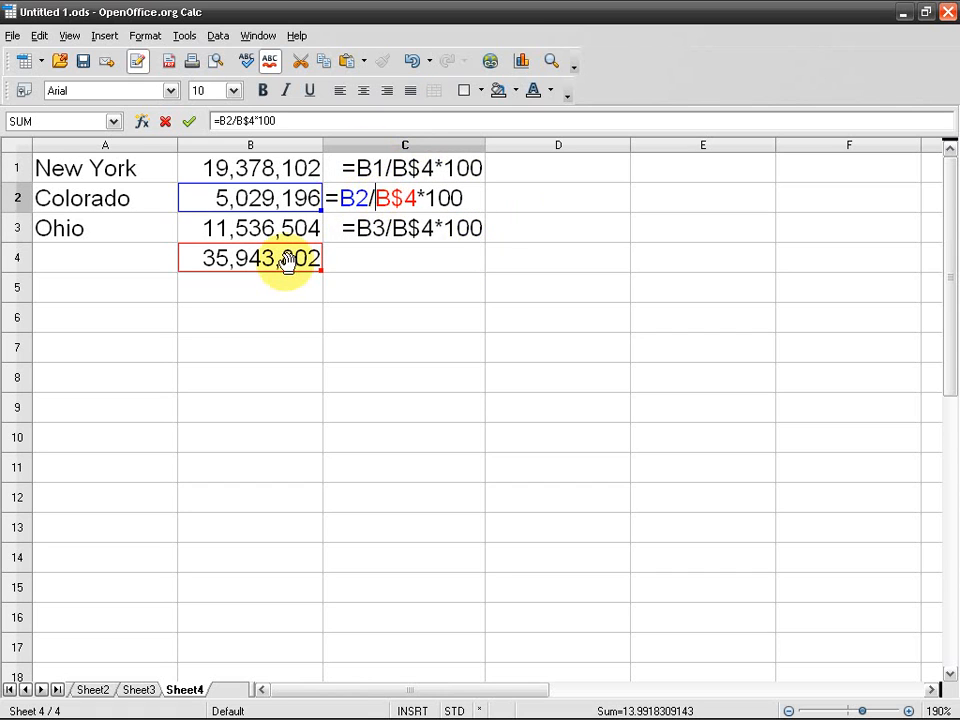
key(Return)
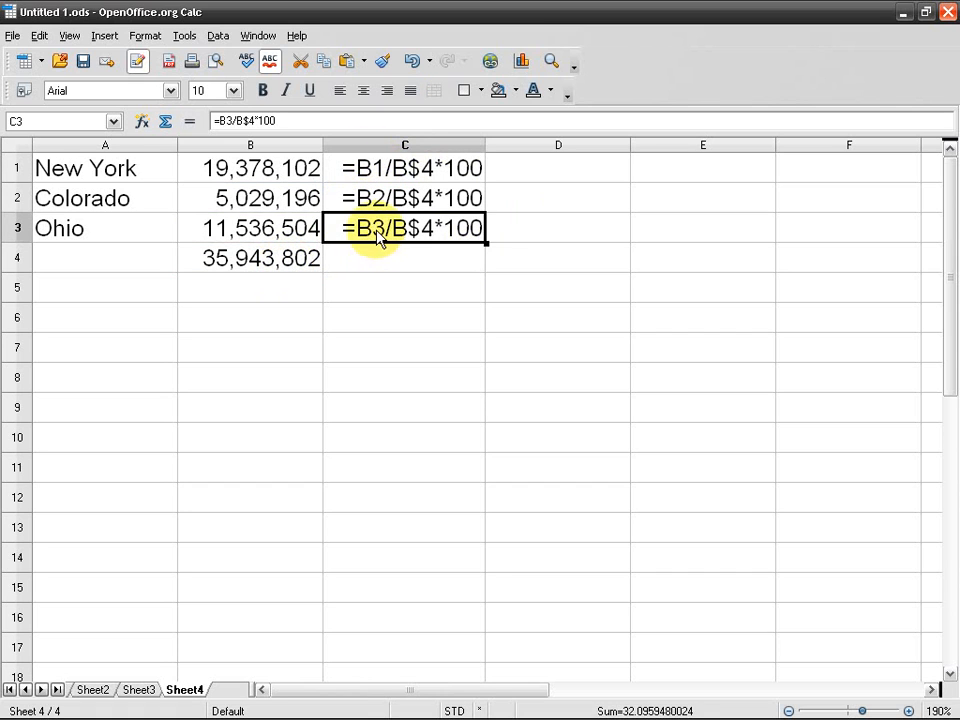
- Display the calculated results instead of formulas to check the percentages in C1:C3
key(ctrl+grave)
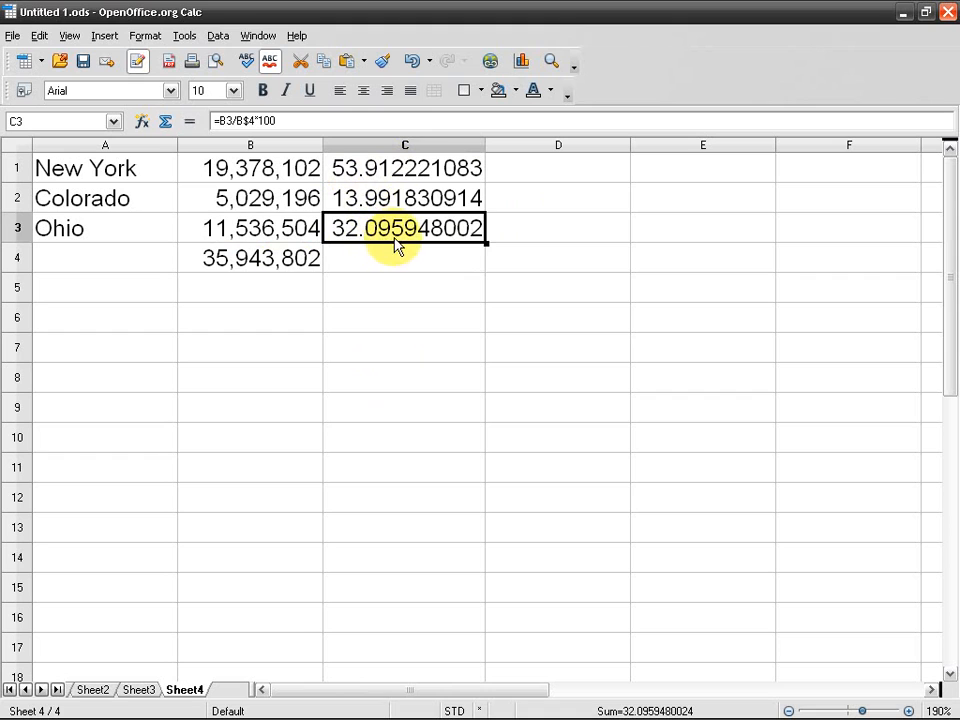
click(364, 264)
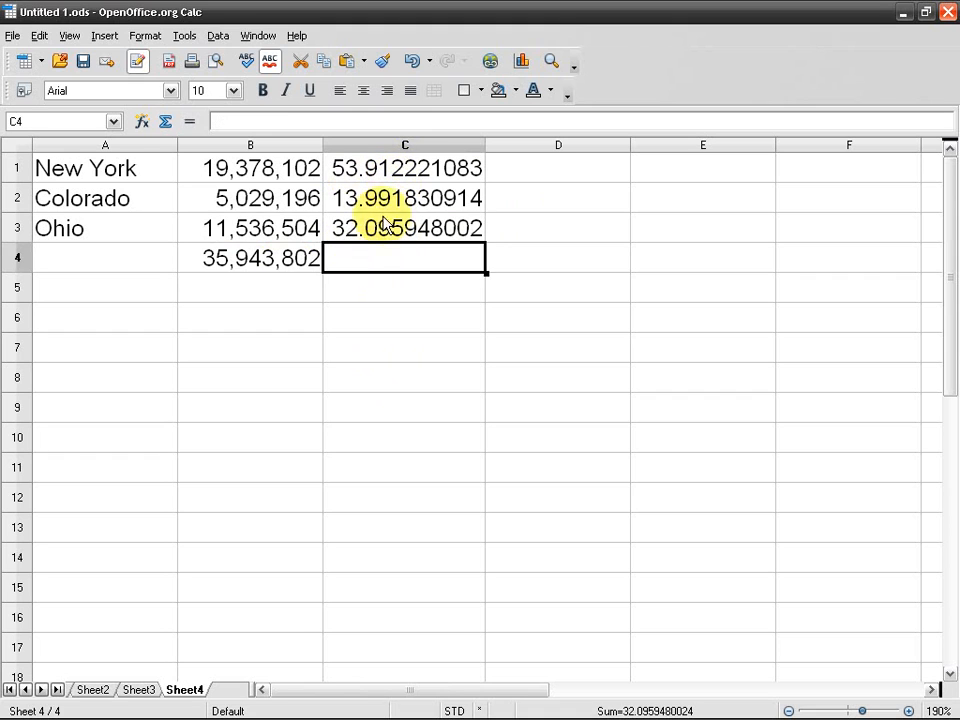
click(405, 170)
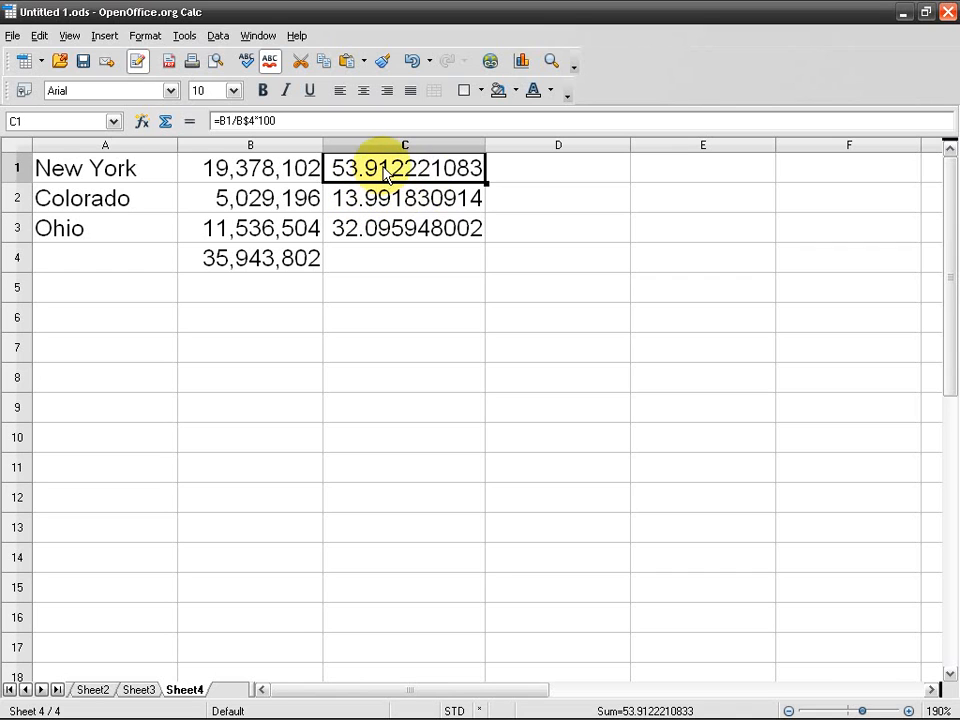
- Remove the $ from C1 so the formula reads =B1/B4*100, and fill it down to C3
double_click(386, 172)
key(BackSpace)
key(Return)
click(452, 168)
drag(486, 183, 484, 232)
- Display formulas in the sheet again and trace which cells New York's formula in C1 refers to
double_click(410, 168)
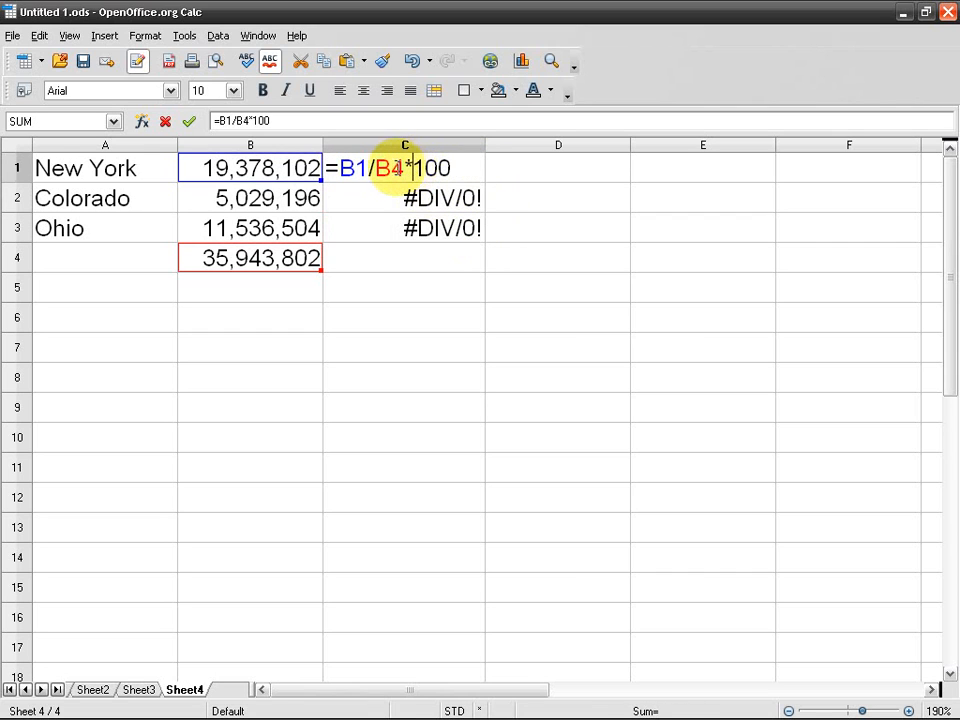
key(Return)
key(ctrl+grave)
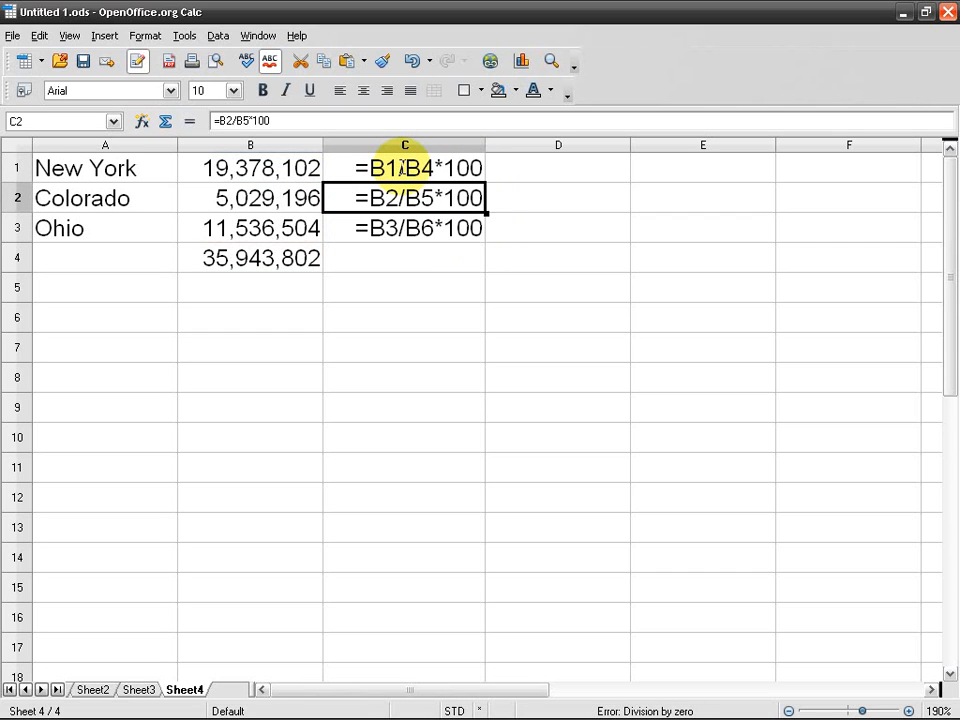
click(404, 170)
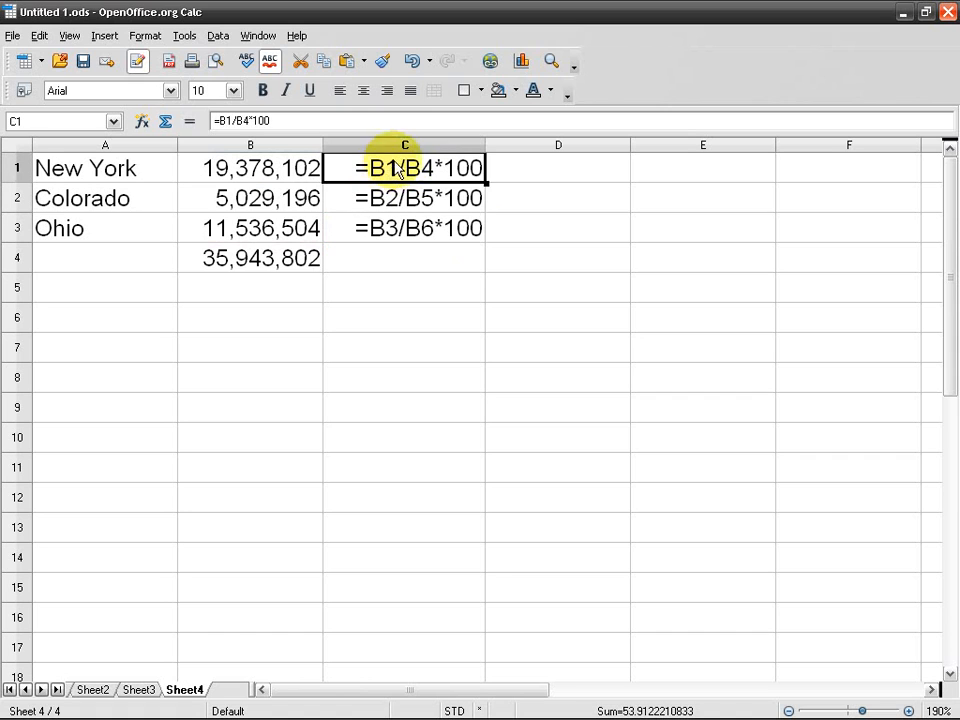
double_click(327, 168)
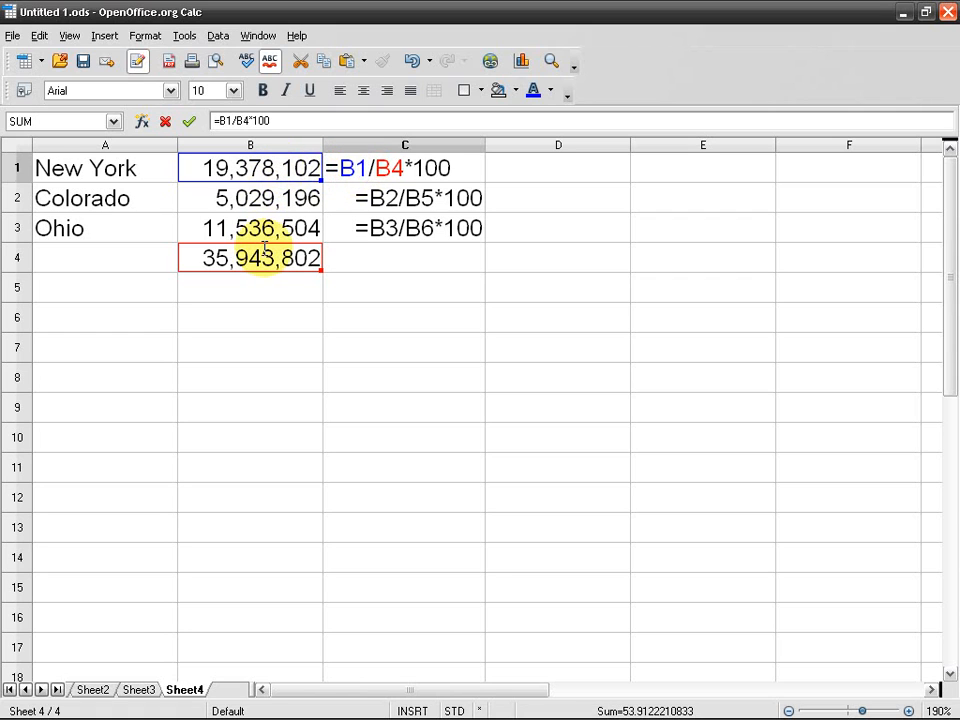
key(Return)
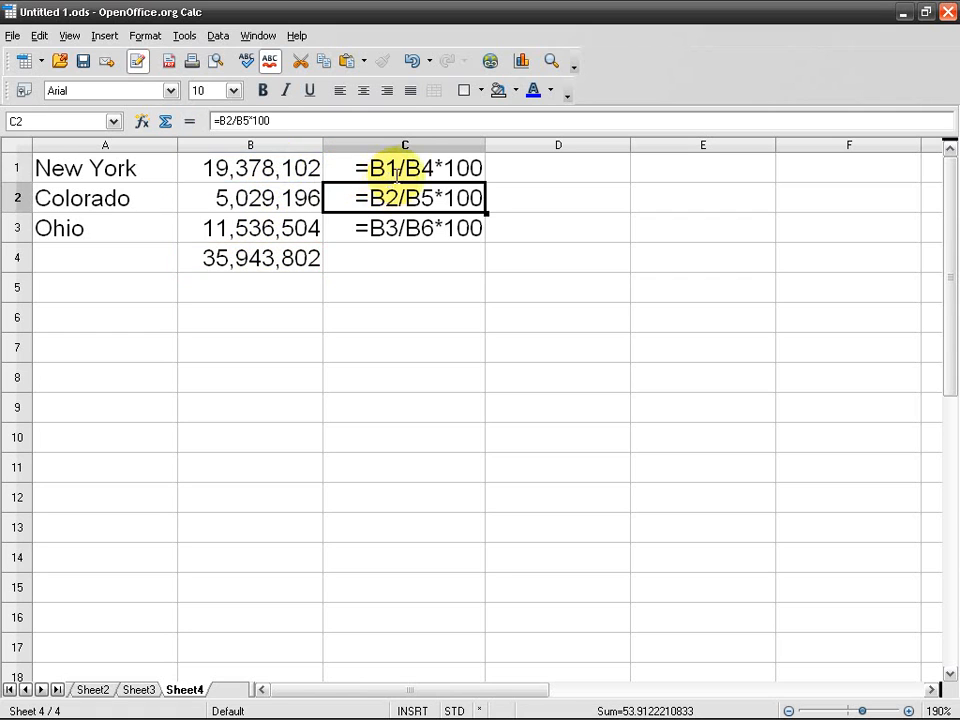
- Refill the relative formula from C1 down to C3 and trace the cells that C2 refers to
click(467, 171)
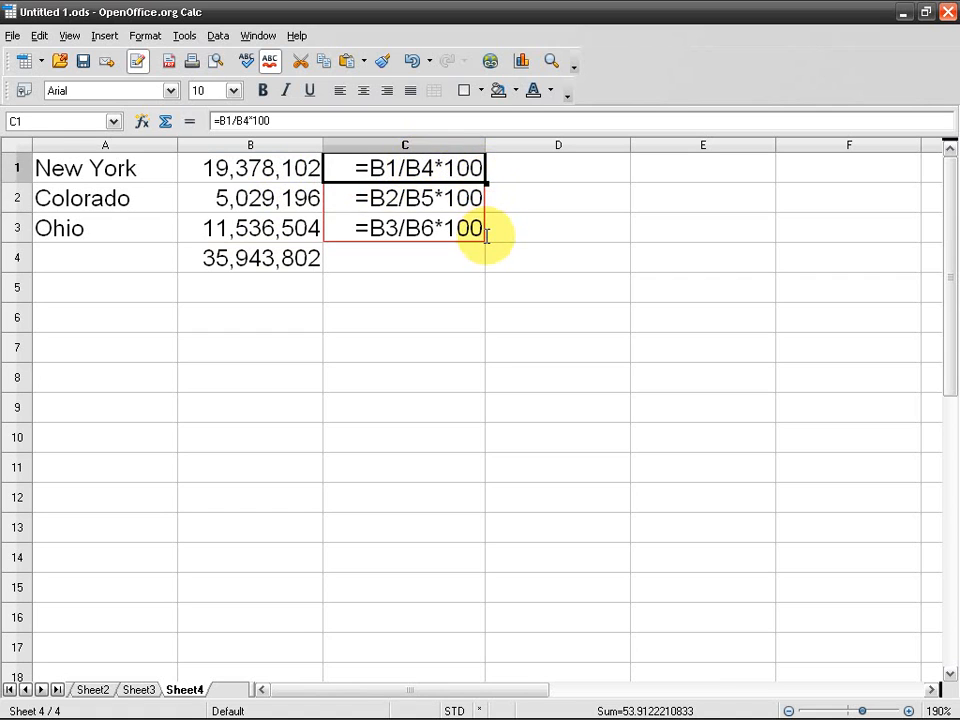
drag(484, 232, 386, 161)
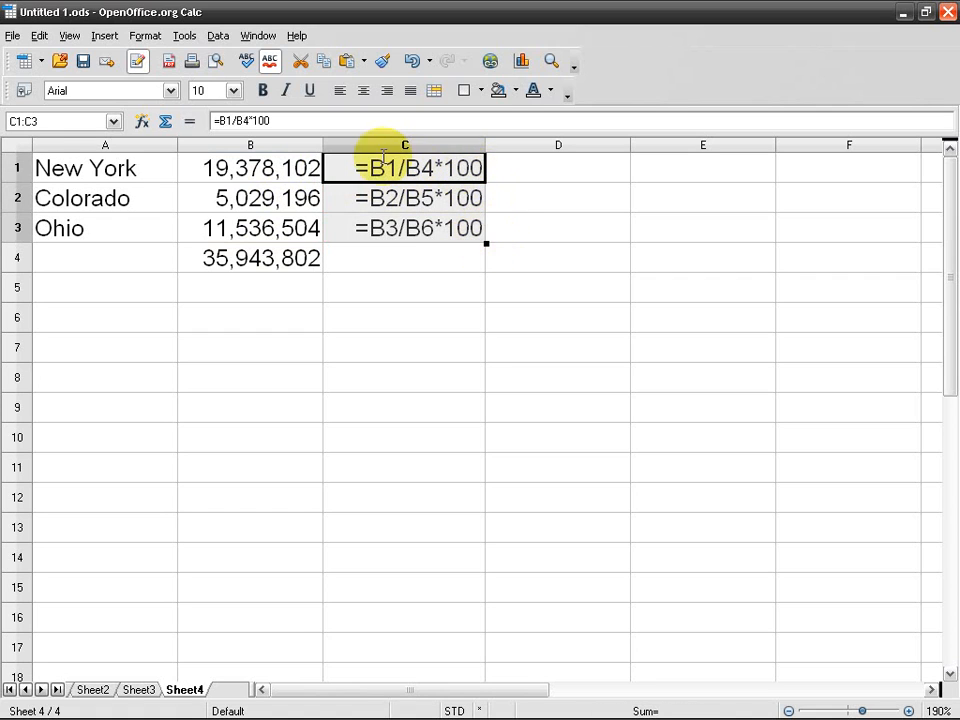
double_click(426, 196)
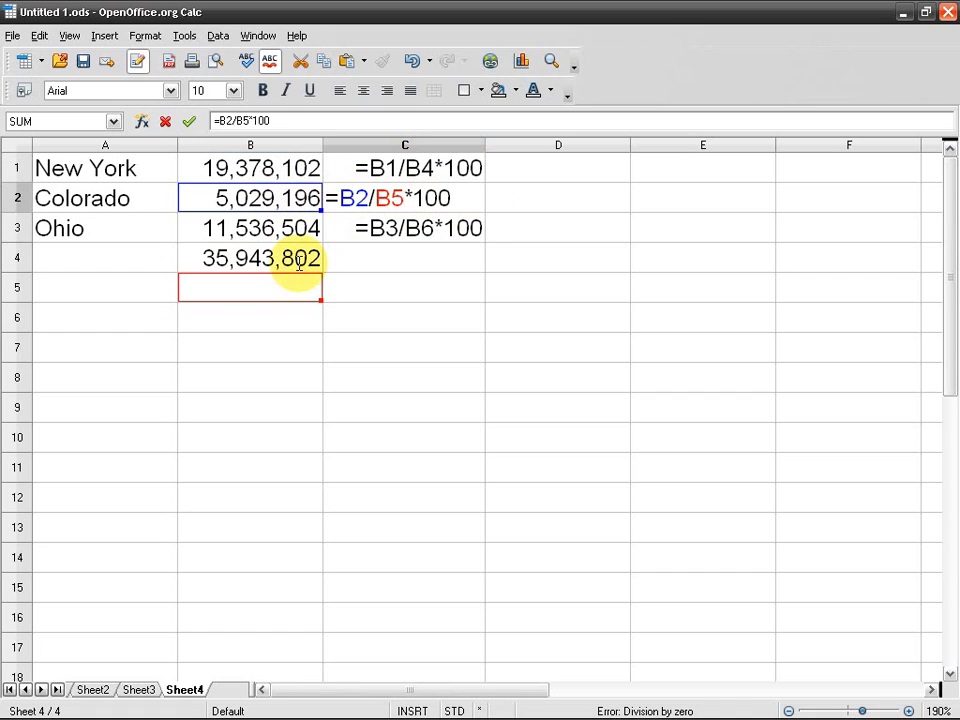
key(Return)
- Lock the total's row in C1 by changing the formula to =B1/B$4*100, and fill it down to C3
click(425, 167)
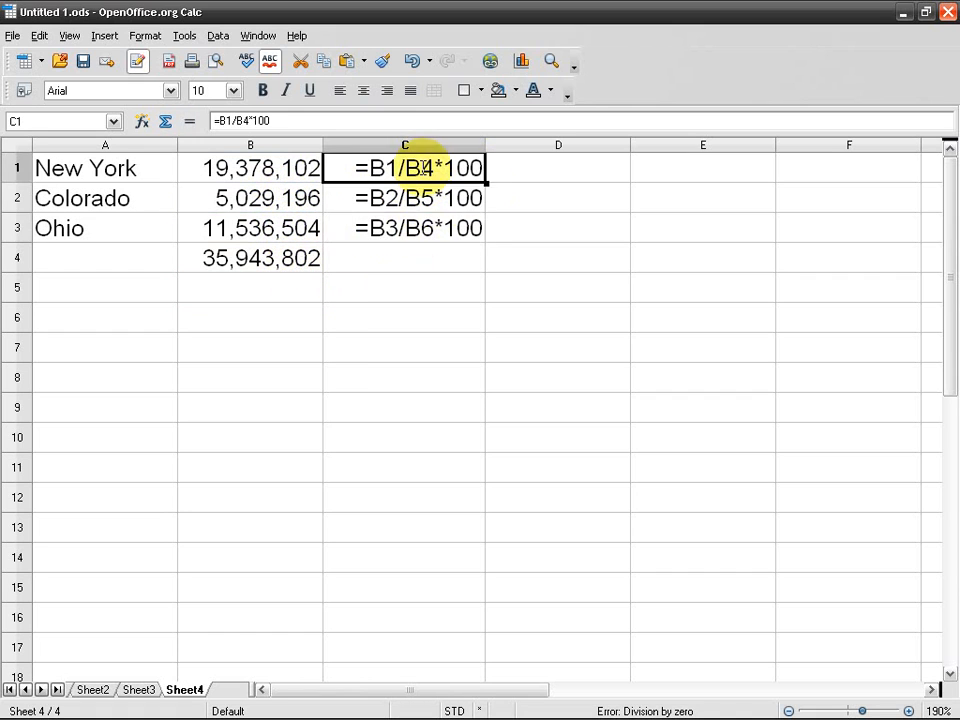
double_click(425, 167)
key(Left)
key(Left)
key(Left)
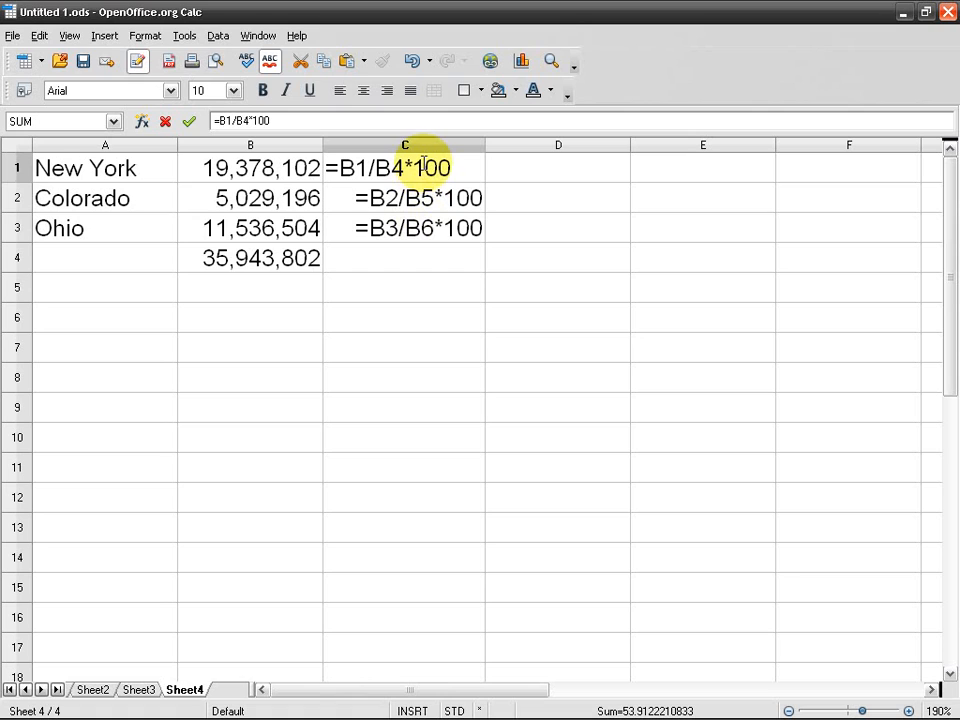
text($)
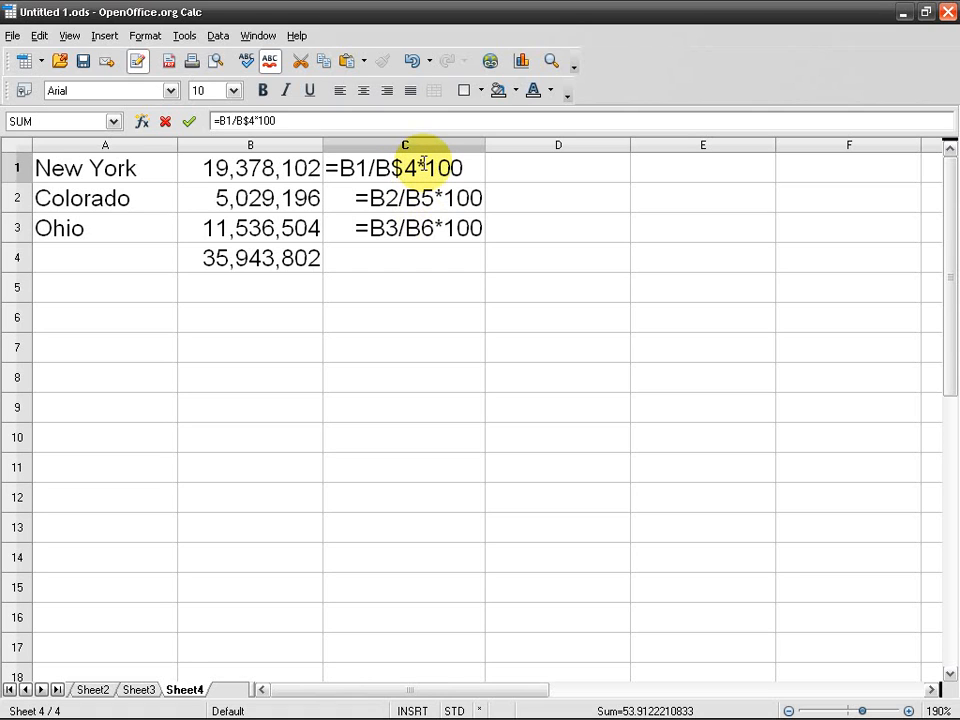
key(Return)
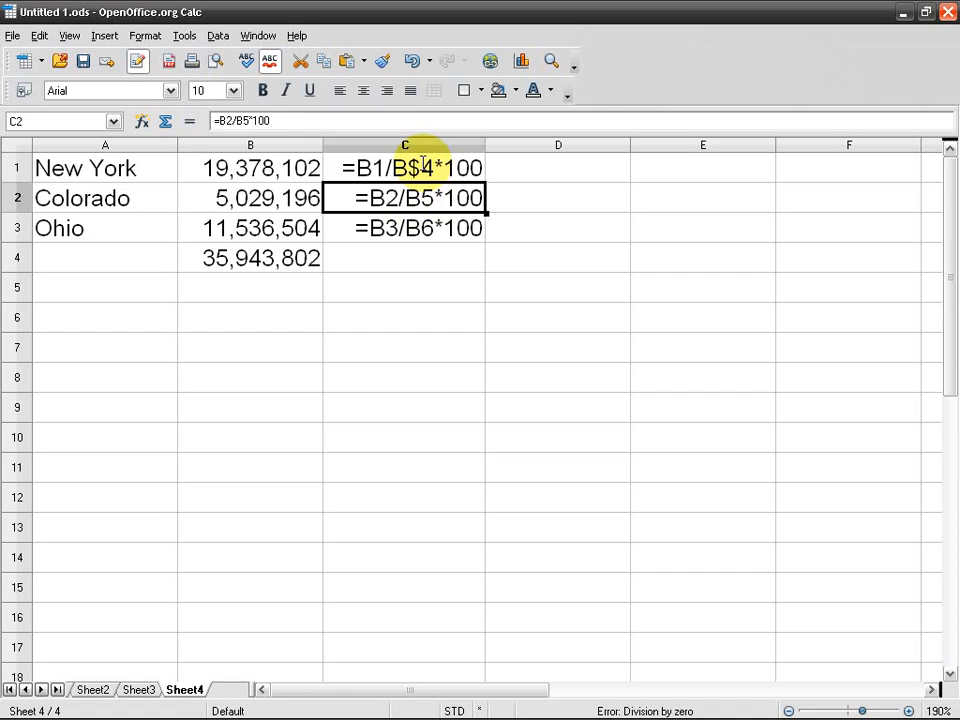
click(422, 165)
drag(487, 182, 489, 240)
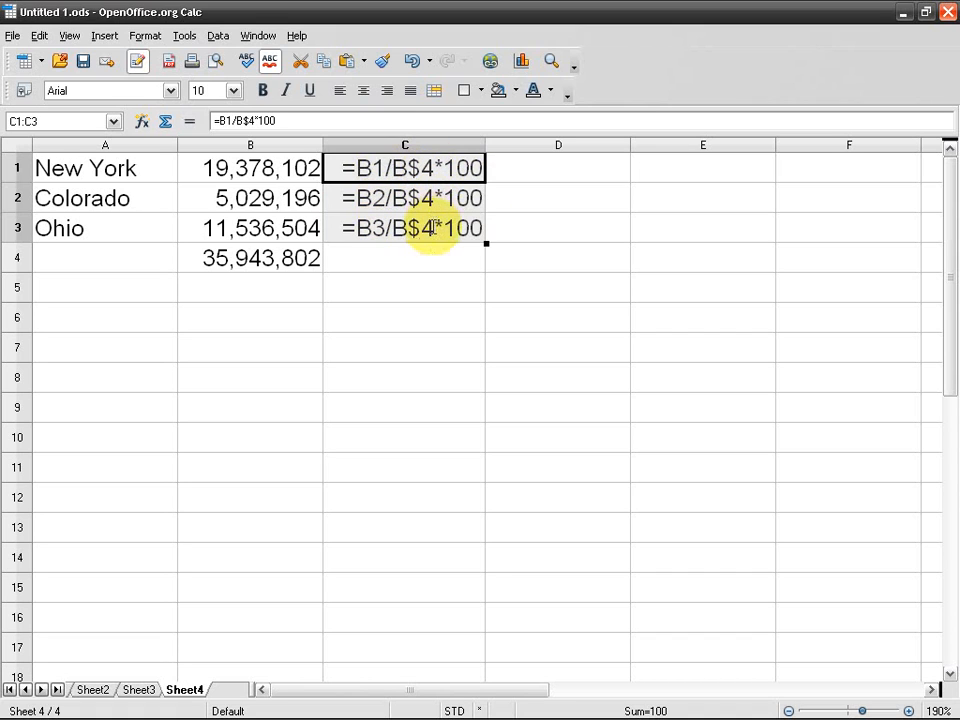
- Make the total's reference fully absolute in C1 as =B1/$B$4*100, filling it down to C3 and checking the calculated results
double_click(405, 169)
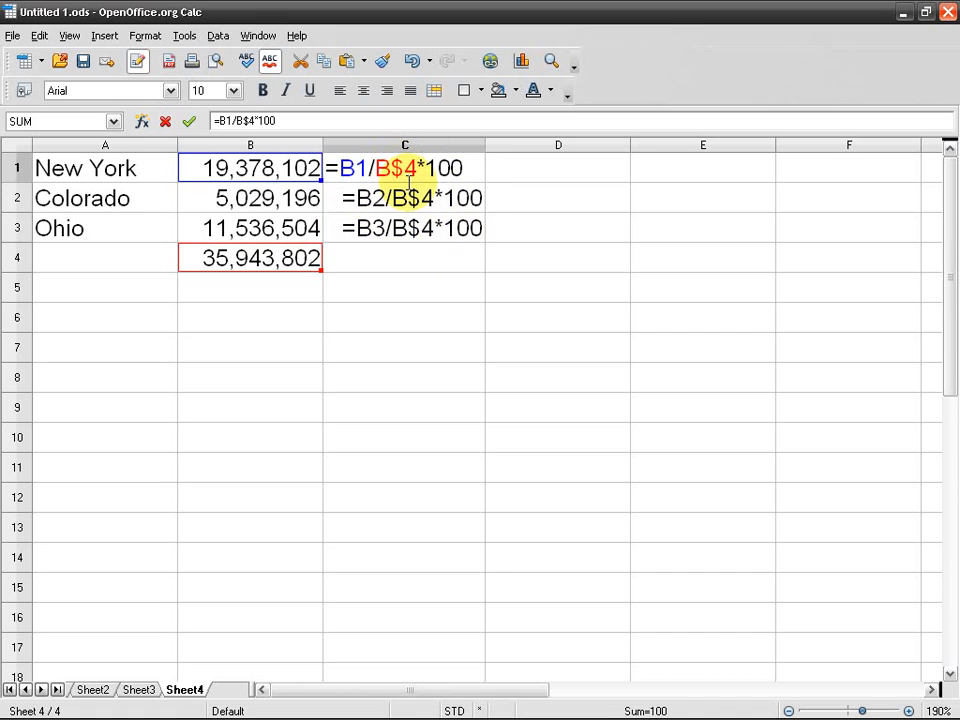
text($)
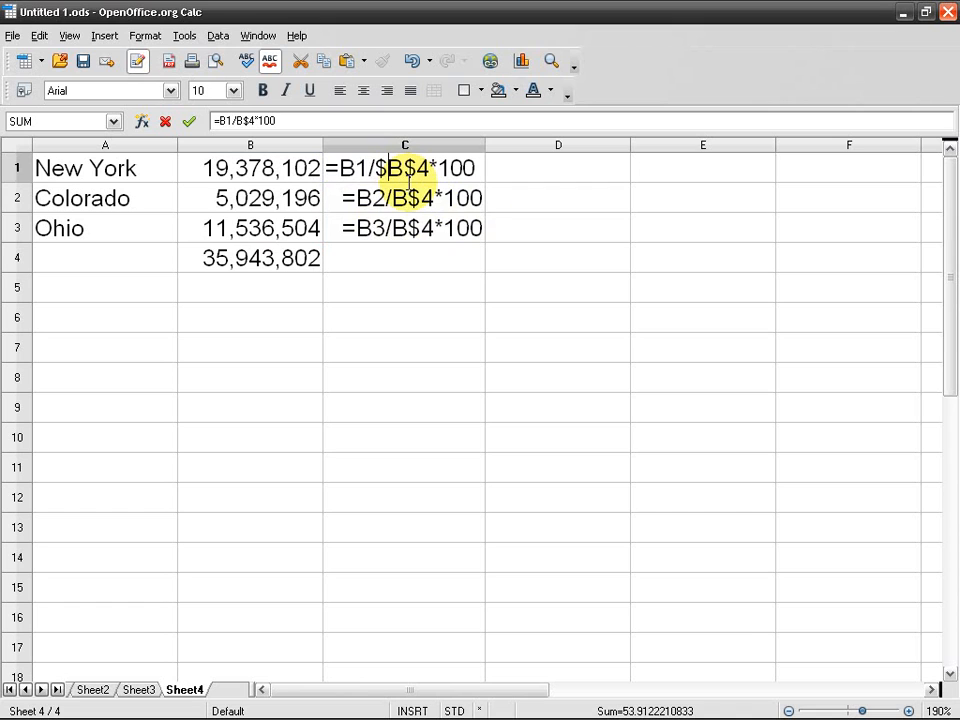
key(Return)
click(455, 172)
drag(484, 182, 486, 242)
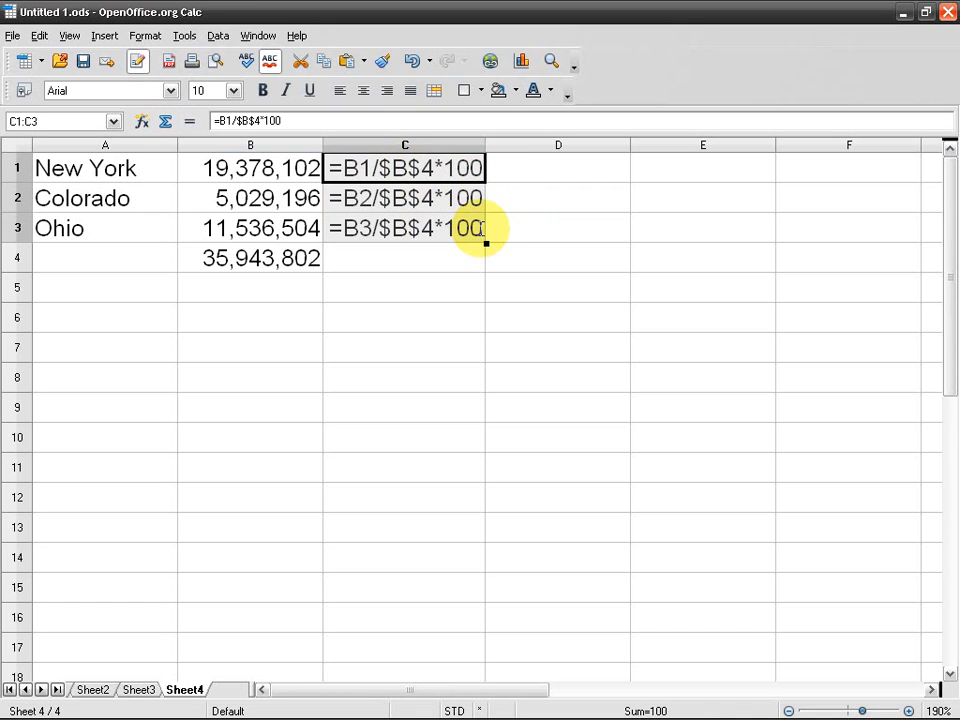
key(ctrl+grave)
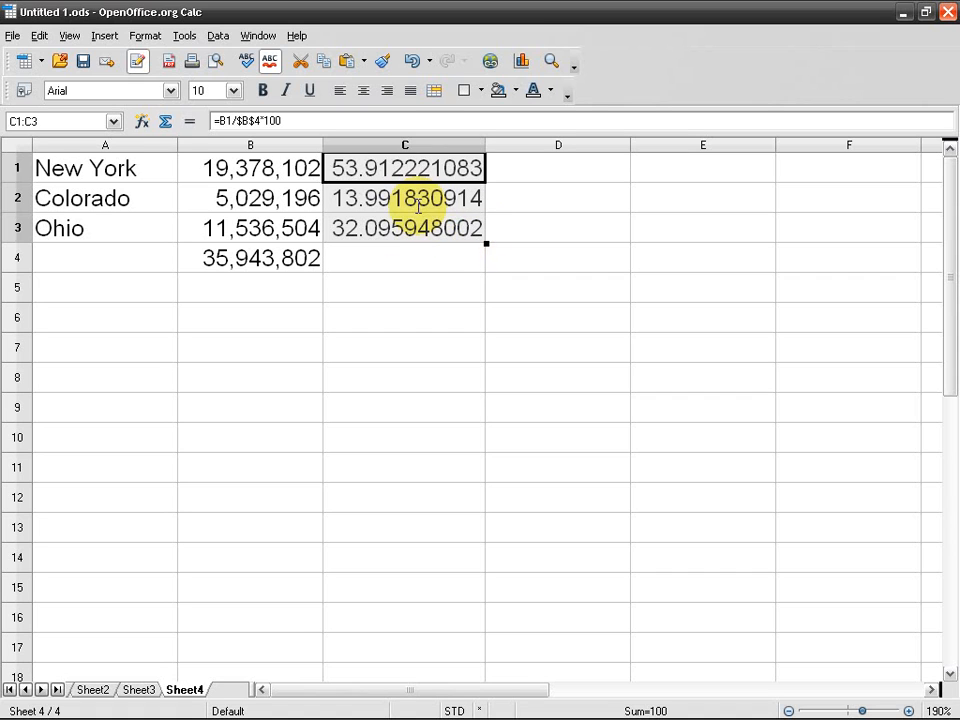
key(ctrl+grave)
- Remove the $ before the column letter in C1, giving =B1/B$4*100, and fill the formula down to C3
click(372, 168)
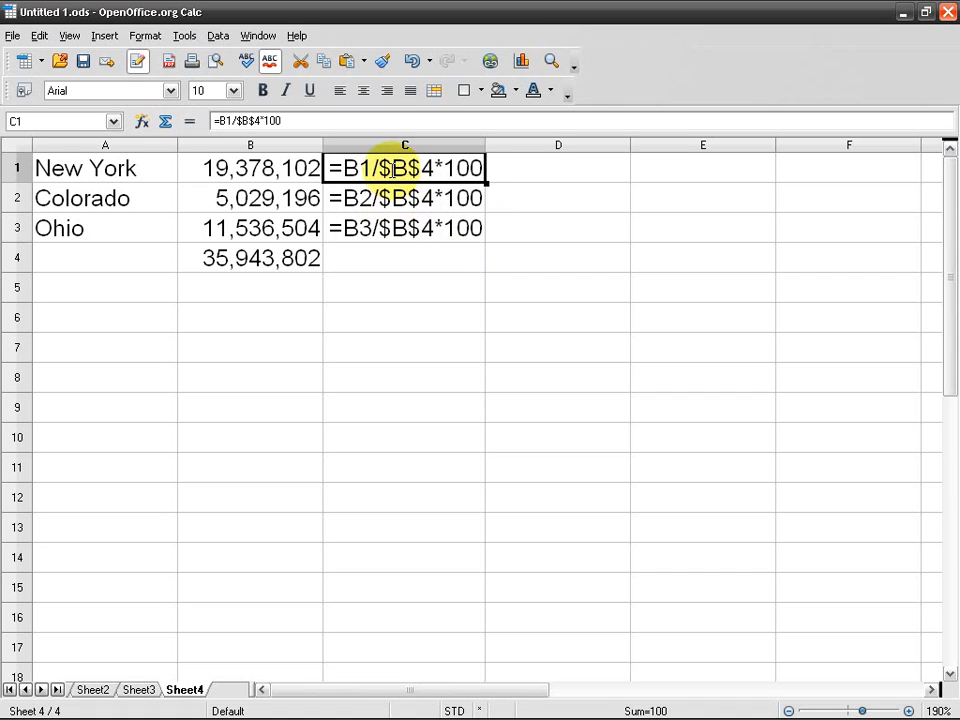
double_click(392, 170)
key(BackSpace)
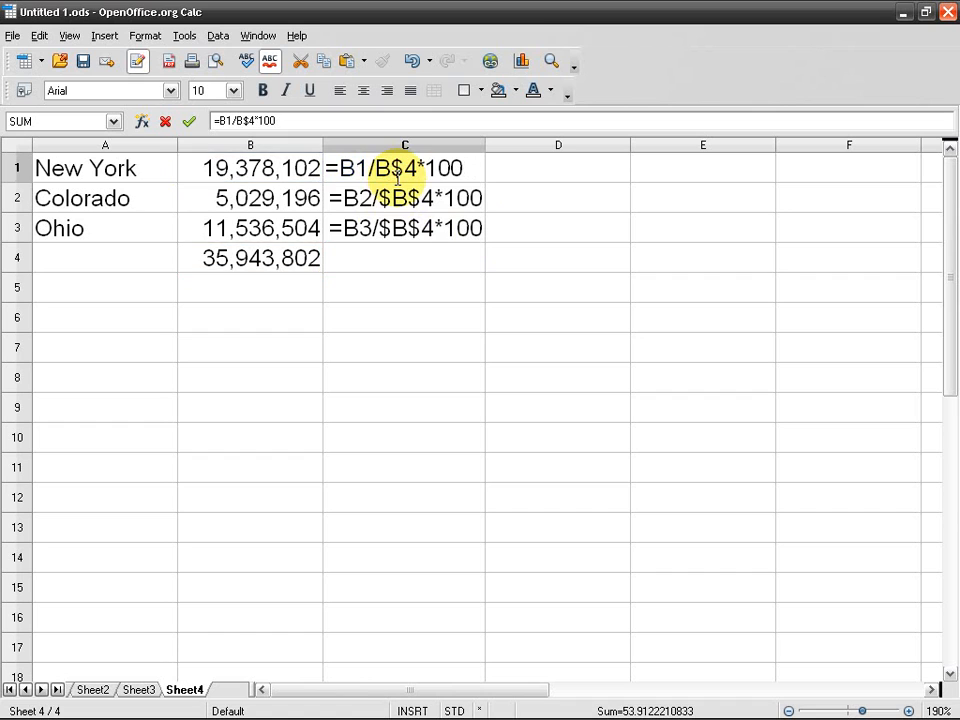
key(Return)
click(398, 170)
drag(486, 183, 465, 247)
click(409, 168)
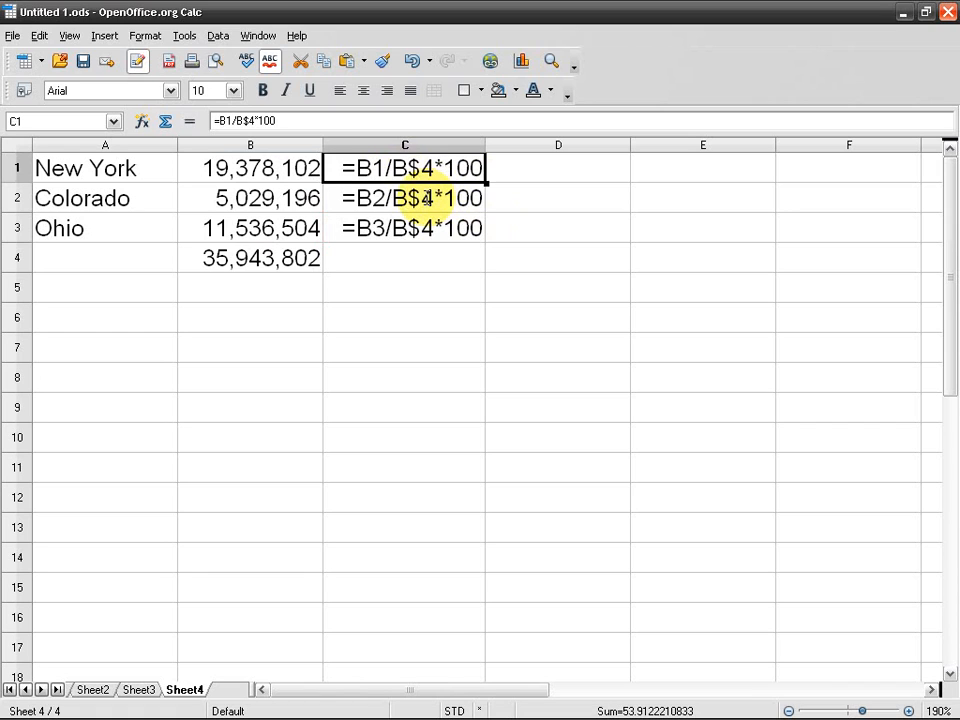
- Switch the sheet to display results instead of formulas and select C1
key(ctrl+grave)
click(425, 198)
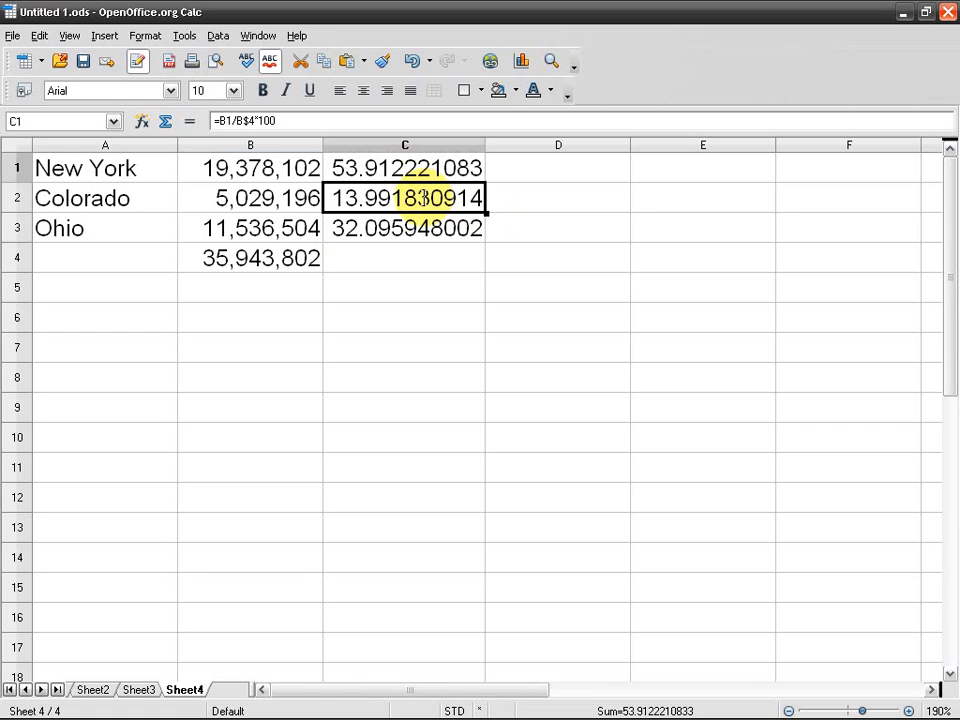
click(380, 260)
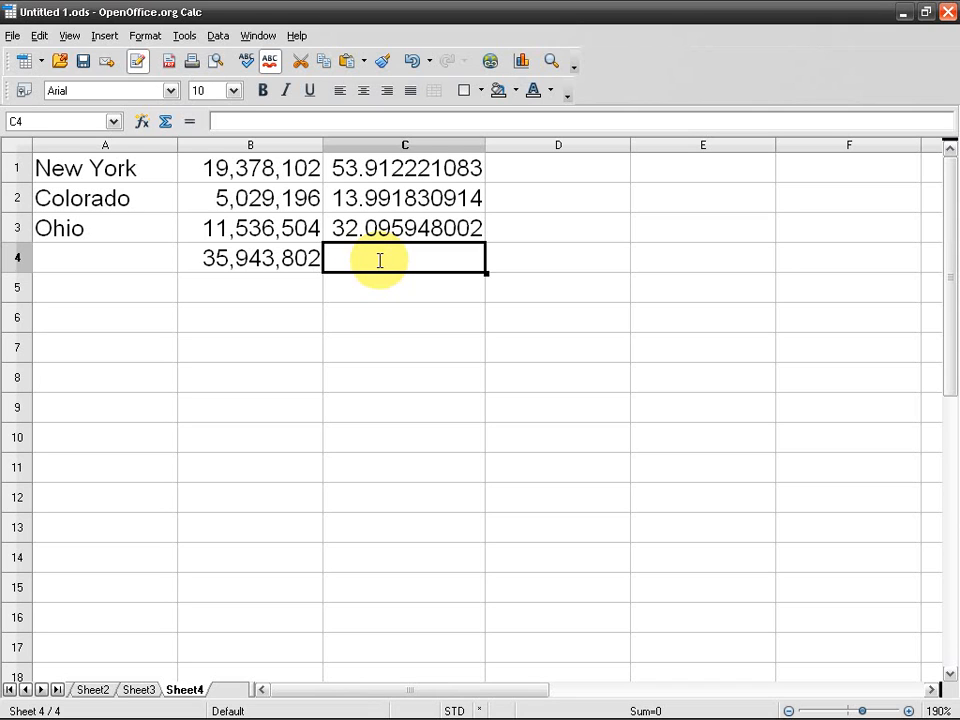
key(Up)
key(Up)
key(Up)
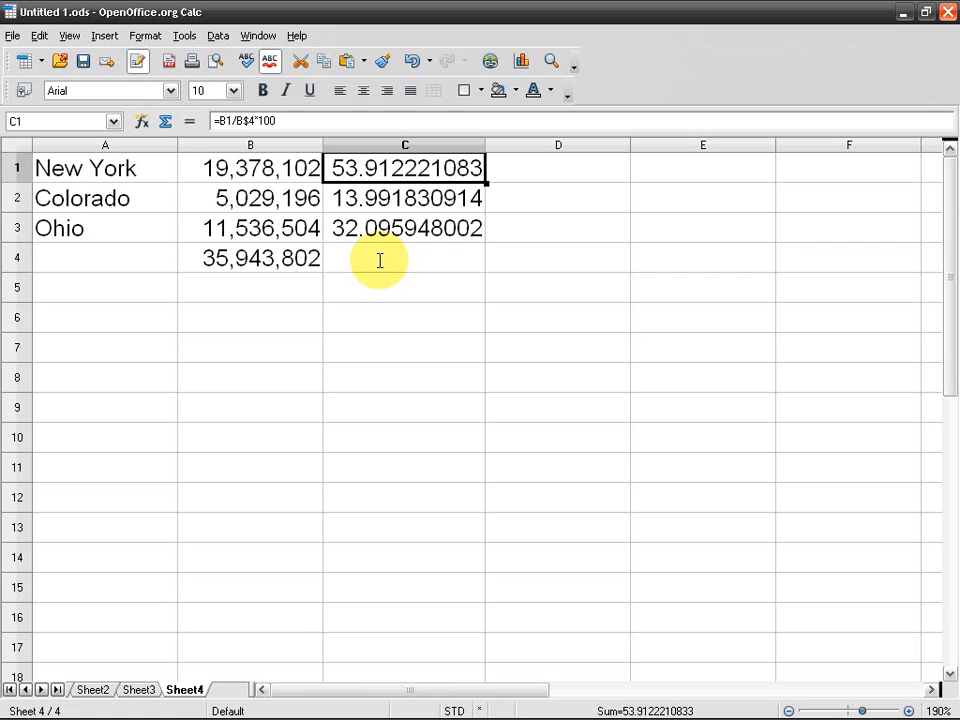
key(F2)
key(Left)
key(Left)
key(Left)
key(Left)
key(Left)
key(Left)
key(Left)
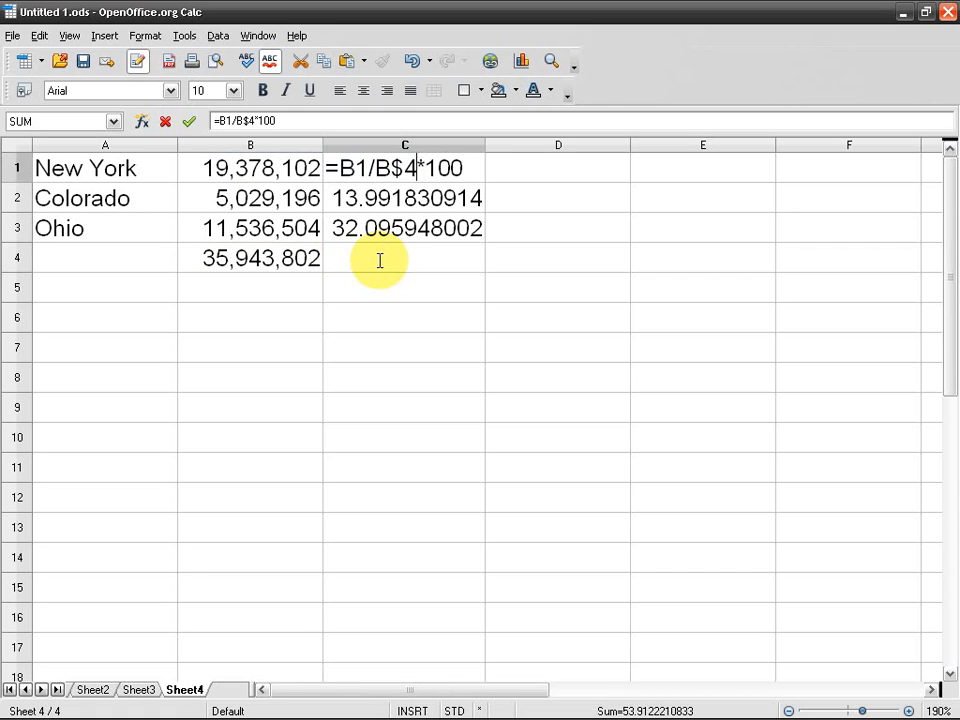
key(Escape)
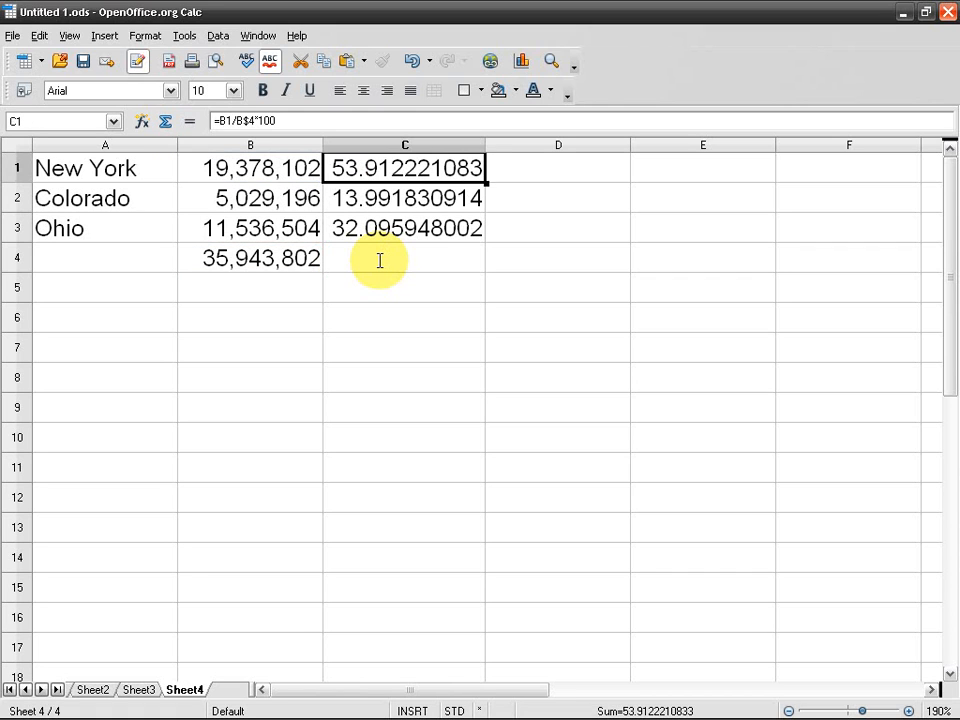
- Display formulas instead of results and examine the column letter and locked row $4 in C1's total reference, leaving the formula as =B1/B$4*100
key(ctrl+grave)
key(F2)
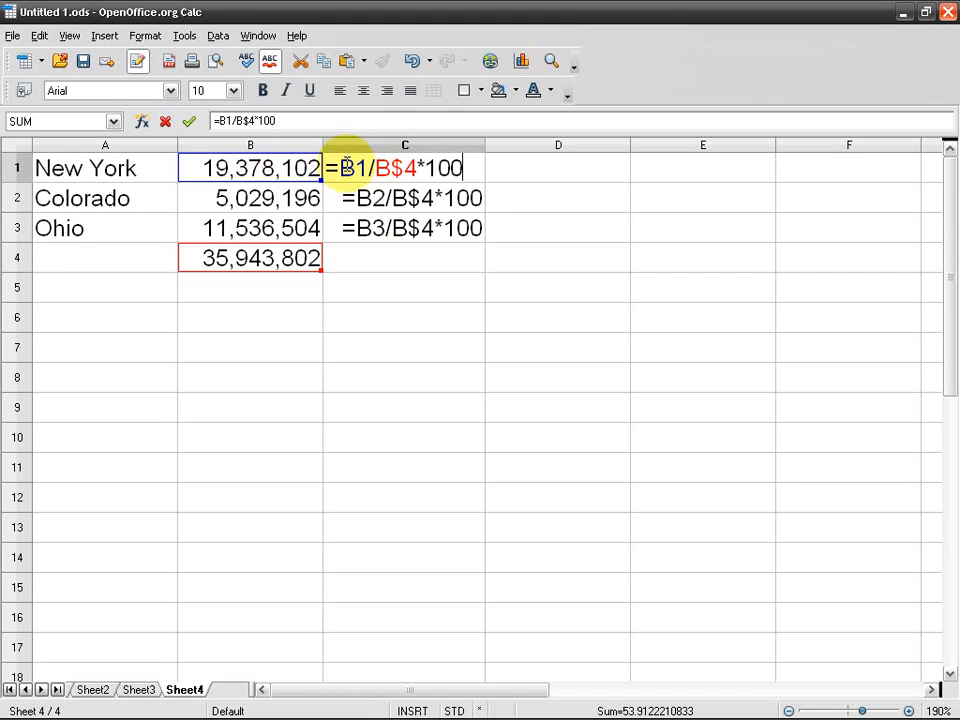
drag(391, 165, 415, 167)
click(406, 165)
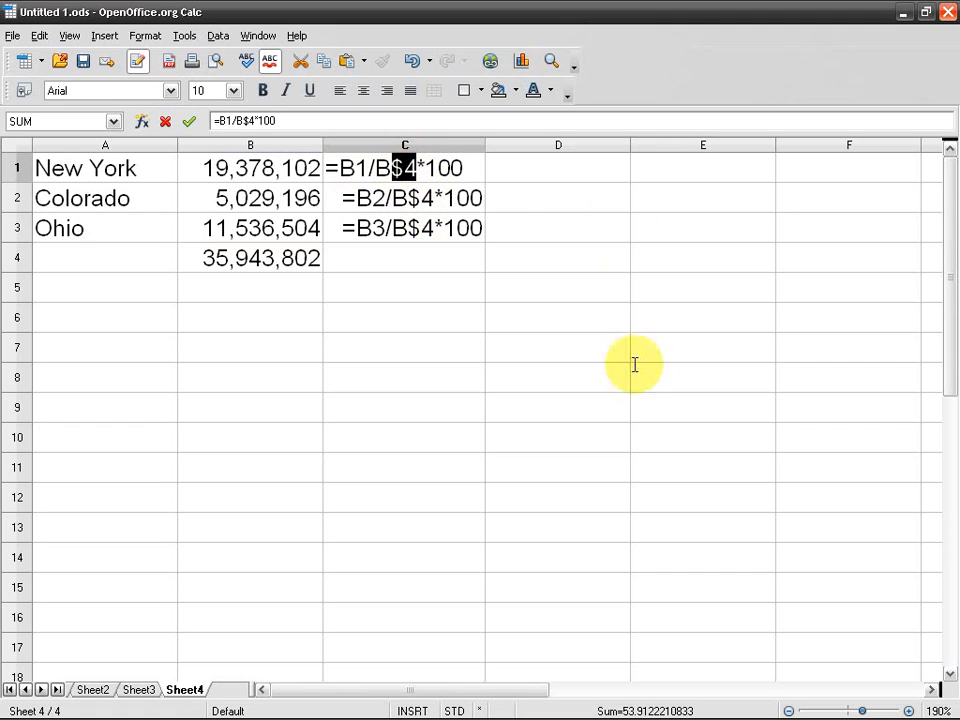
click(377, 166)
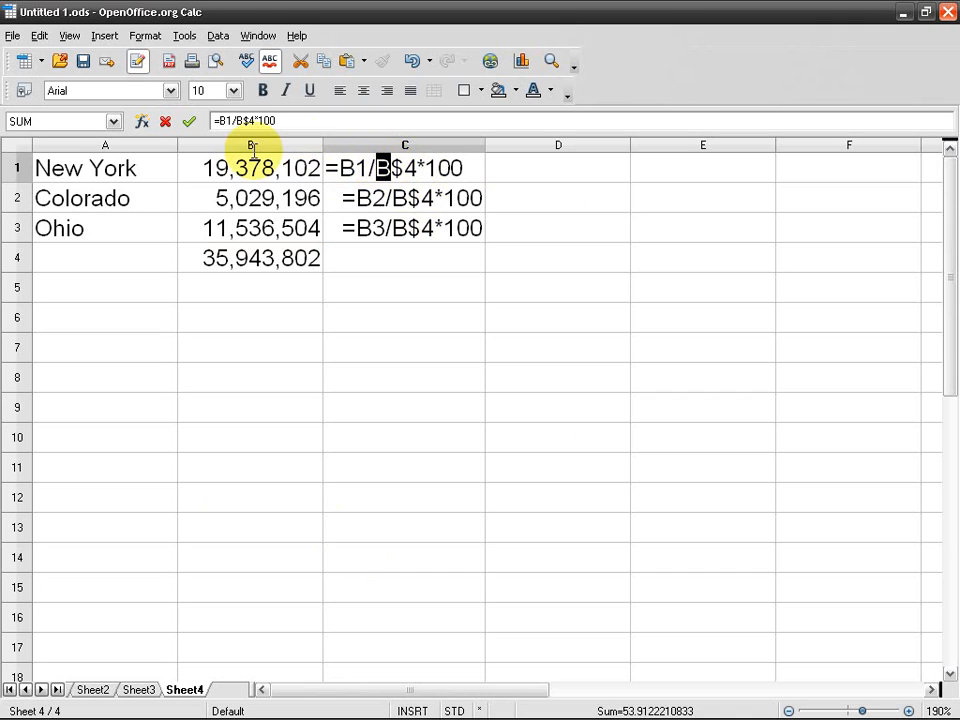
drag(341, 168, 416, 167)
click(393, 167)
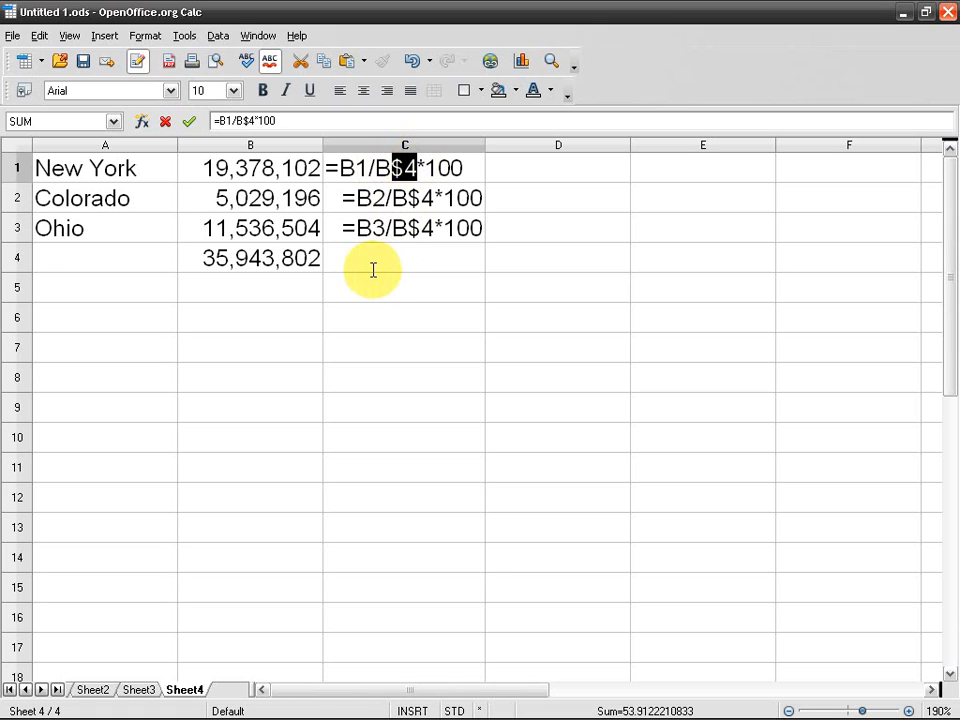
key(Return)
key(Return)
key(Return)
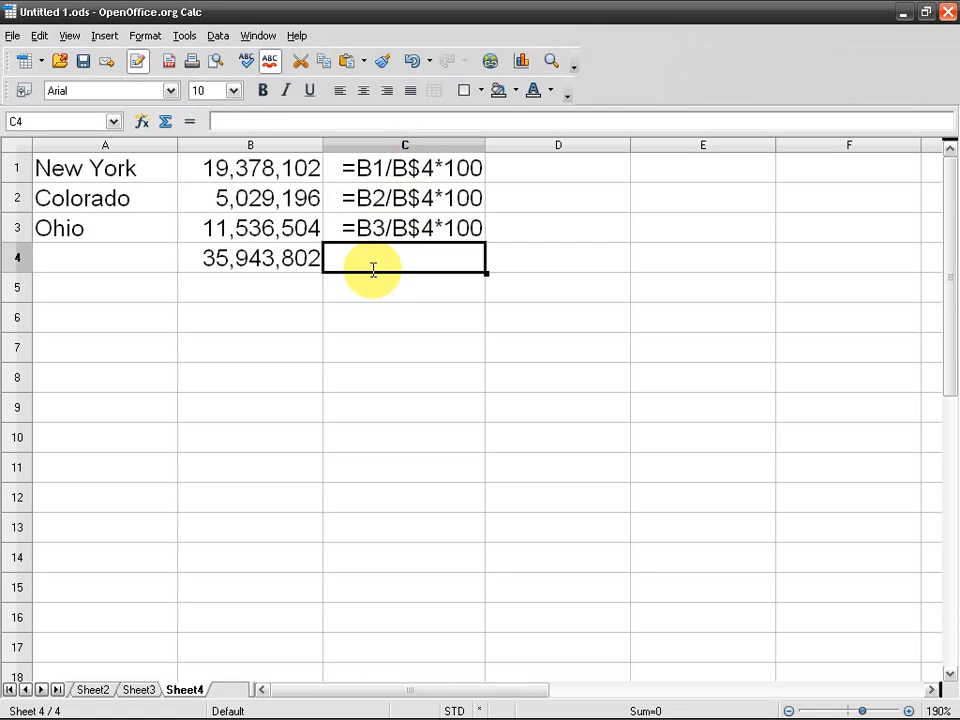